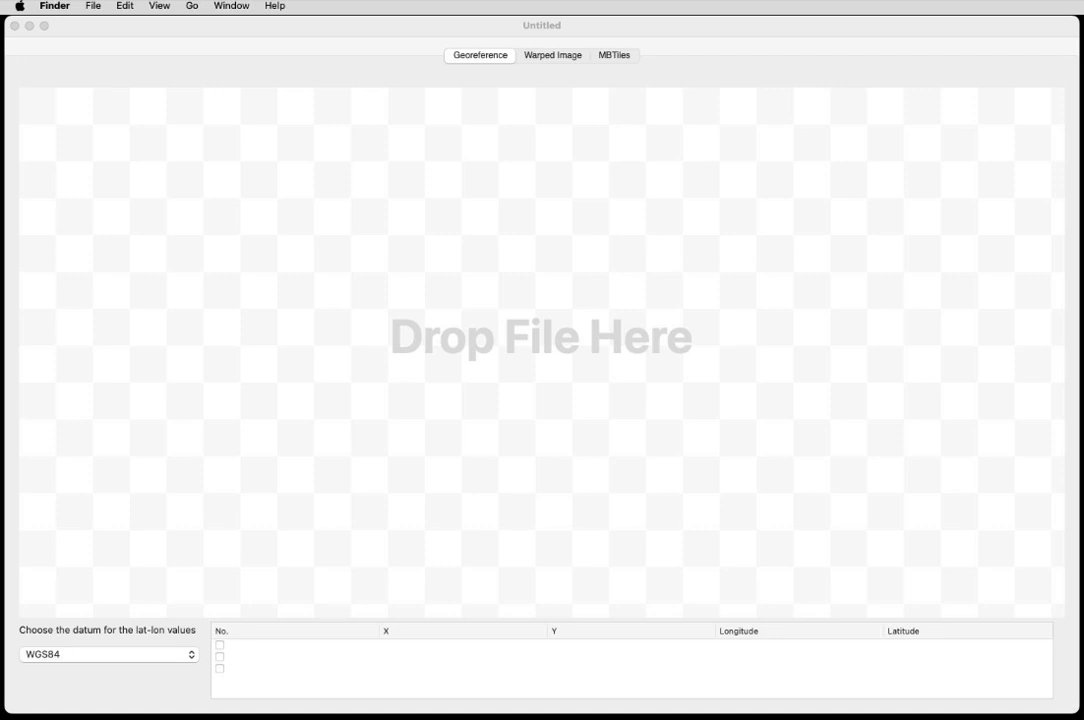
Load the Sheep Mtn image into the georeference view and acknowledge the ready-to-warp notice.
drag(1080, 259, 518, 293)
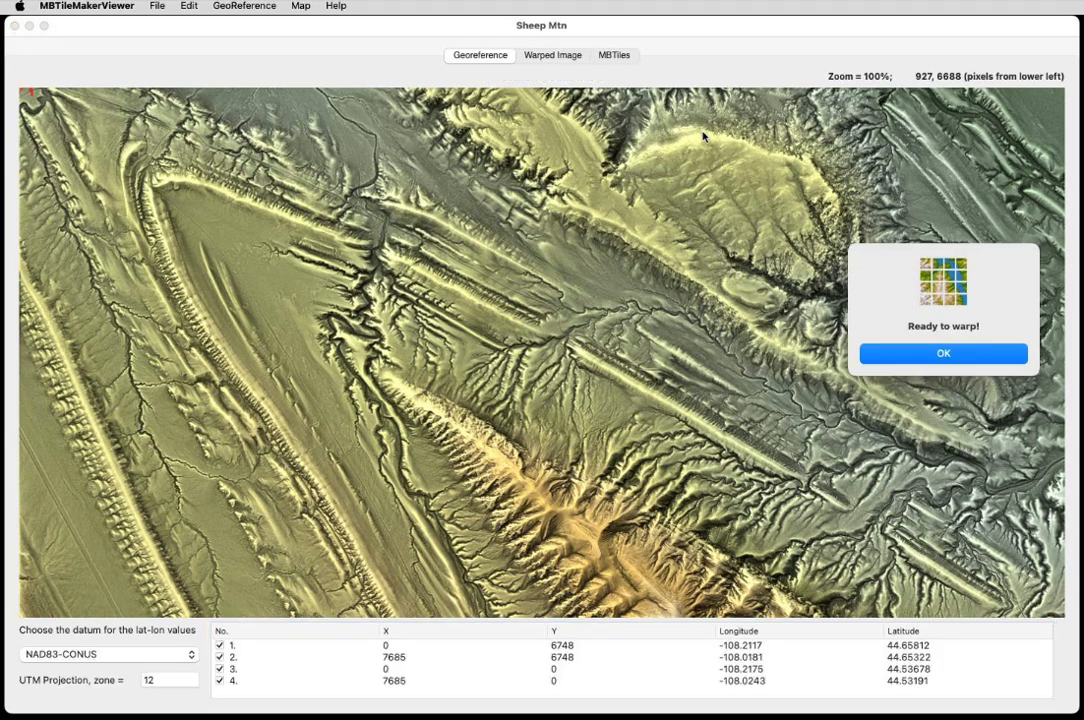
drag(992, 278, 531, 237)
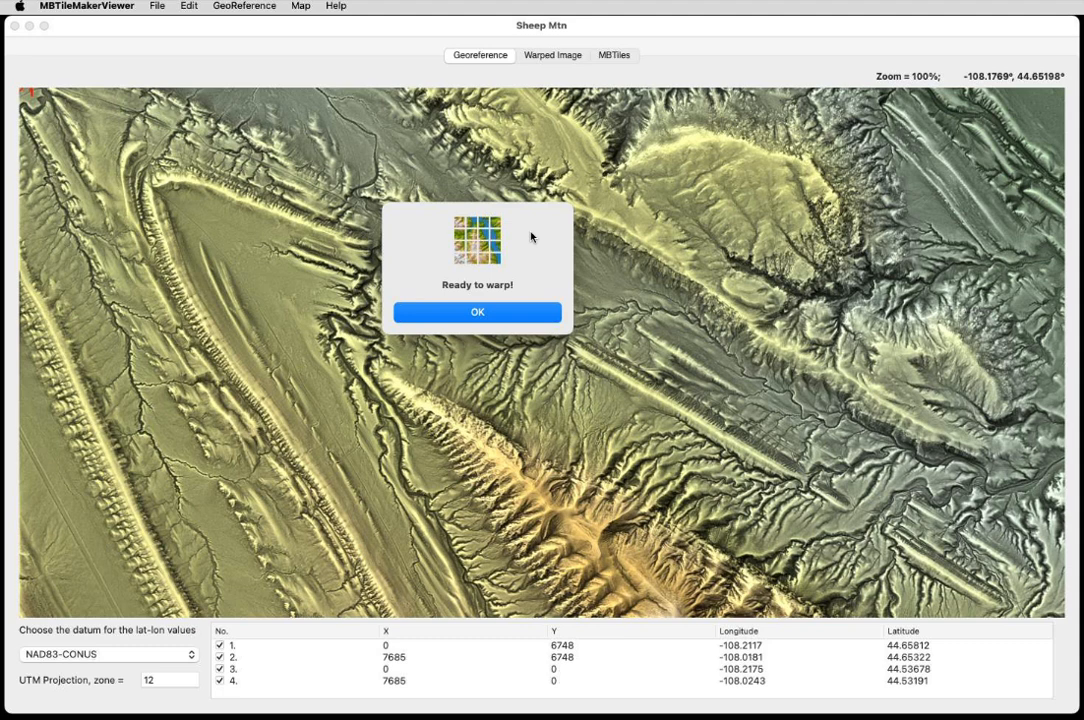
click(492, 315)
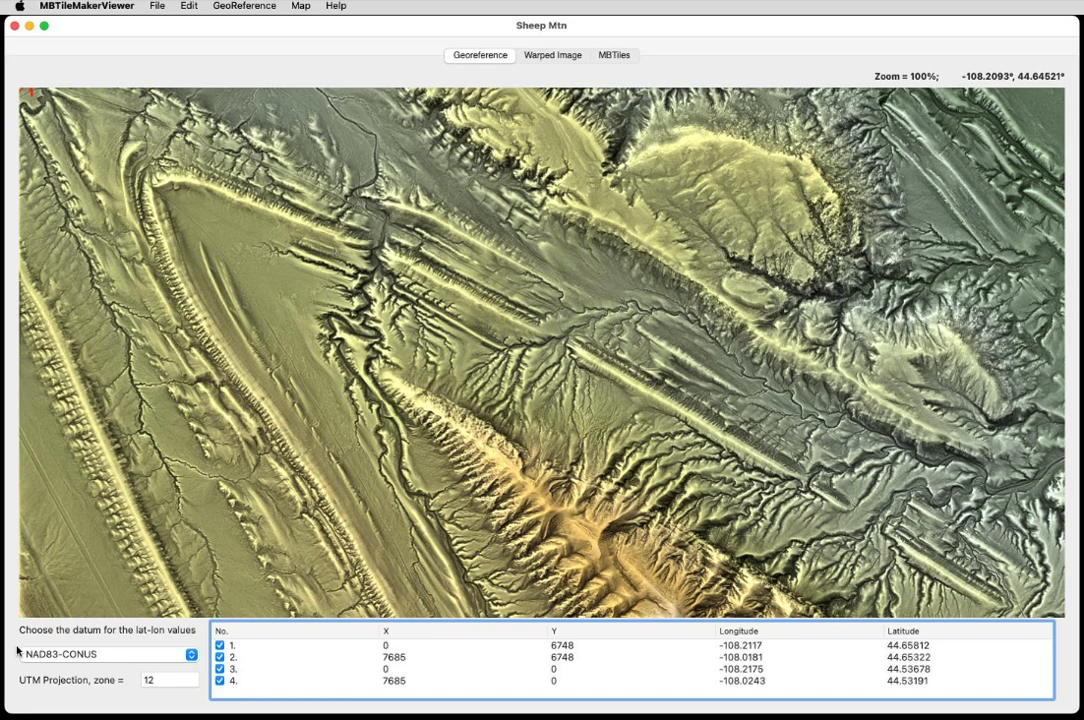
Open the GeoTIFF metadata window, enlarge it, and read through its coordinate system and corner details before closing it.
mouse_move(650, 567)
mouse_down()
mouse_move(522, 357)
mouse_move(470, 390)
mouse_move(430, 362)
mouse_up()
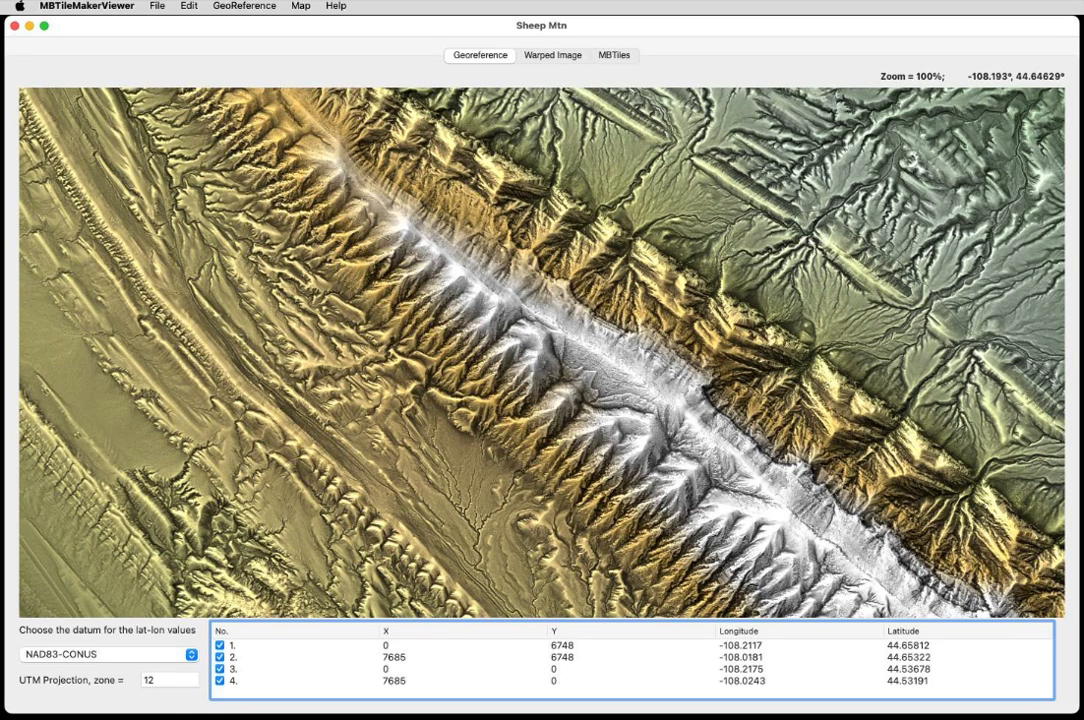
click(244, 6)
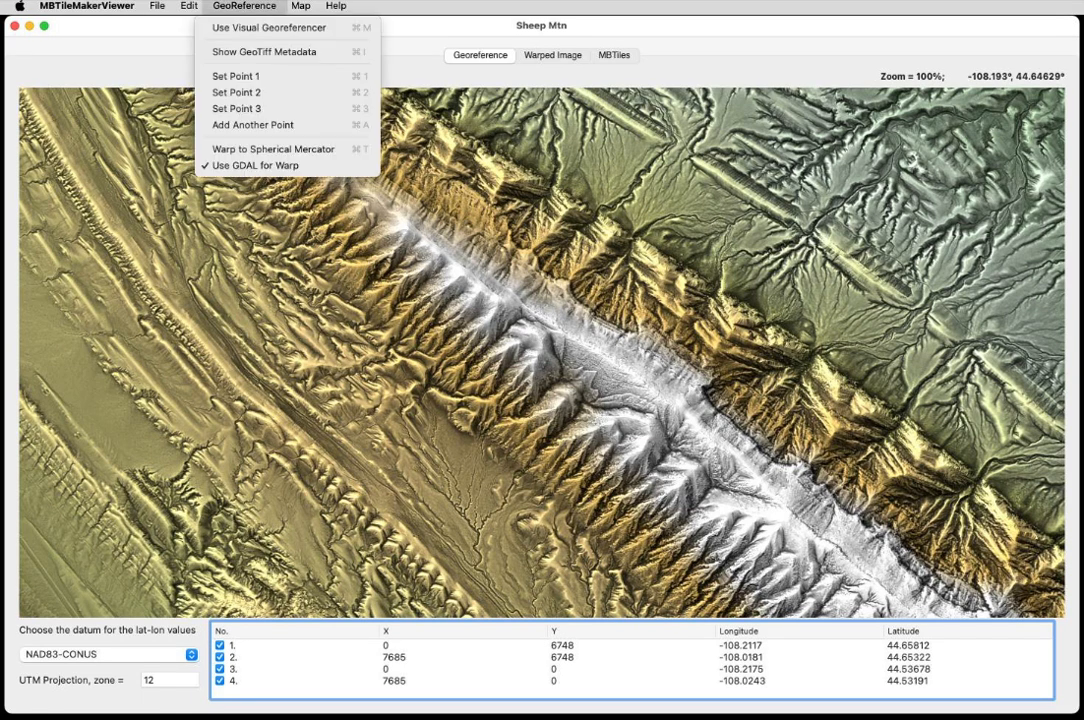
click(271, 54)
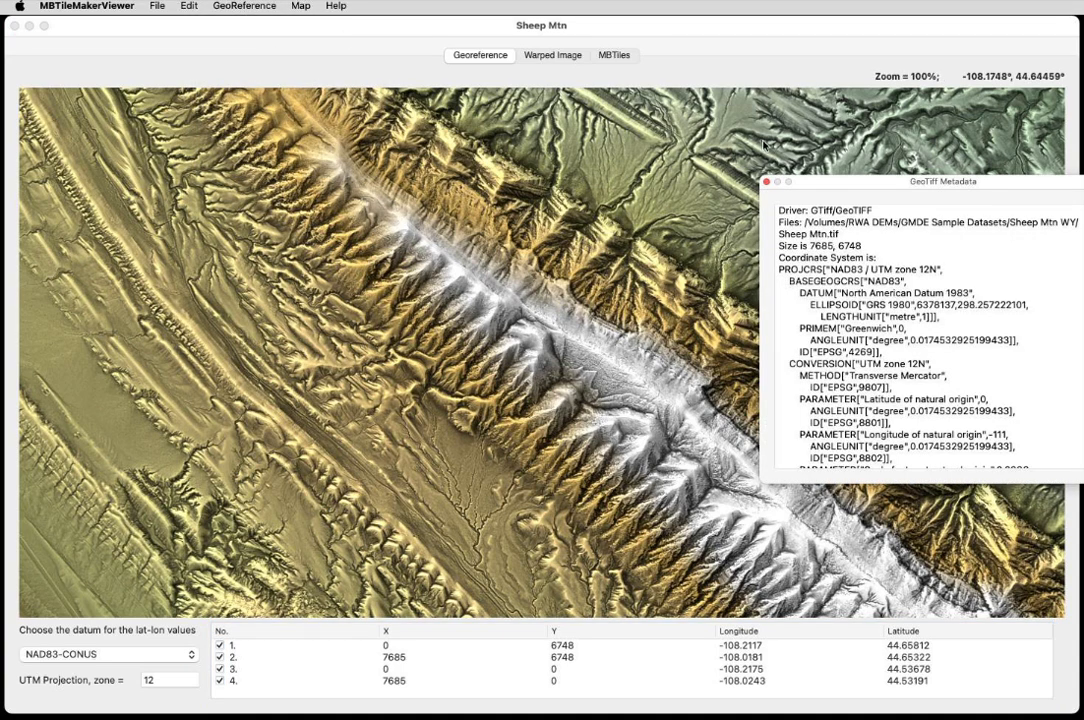
drag(870, 185, 454, 84)
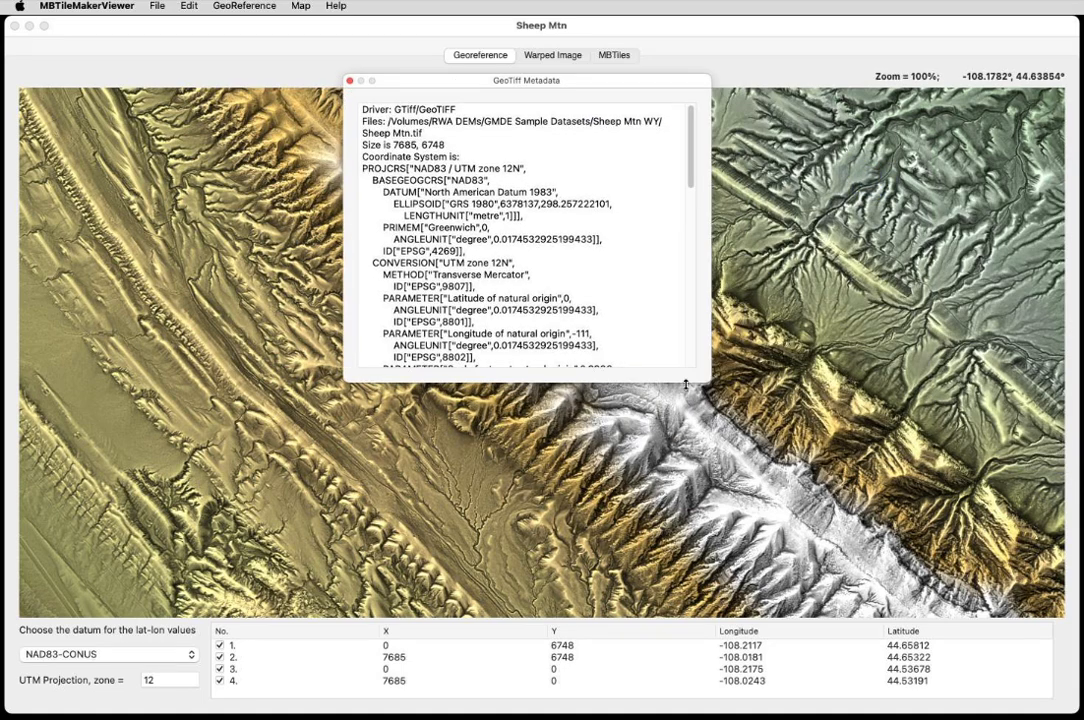
drag(694, 380, 790, 690)
scroll(673, 382, down, 10)
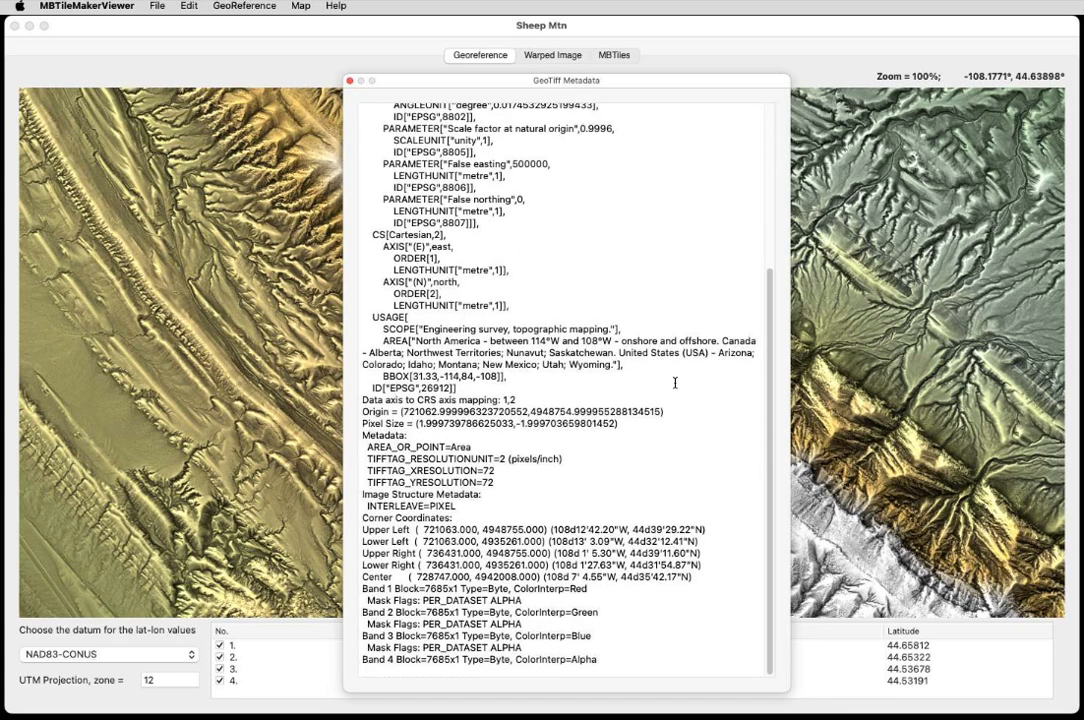
scroll(675, 382, up, 10)
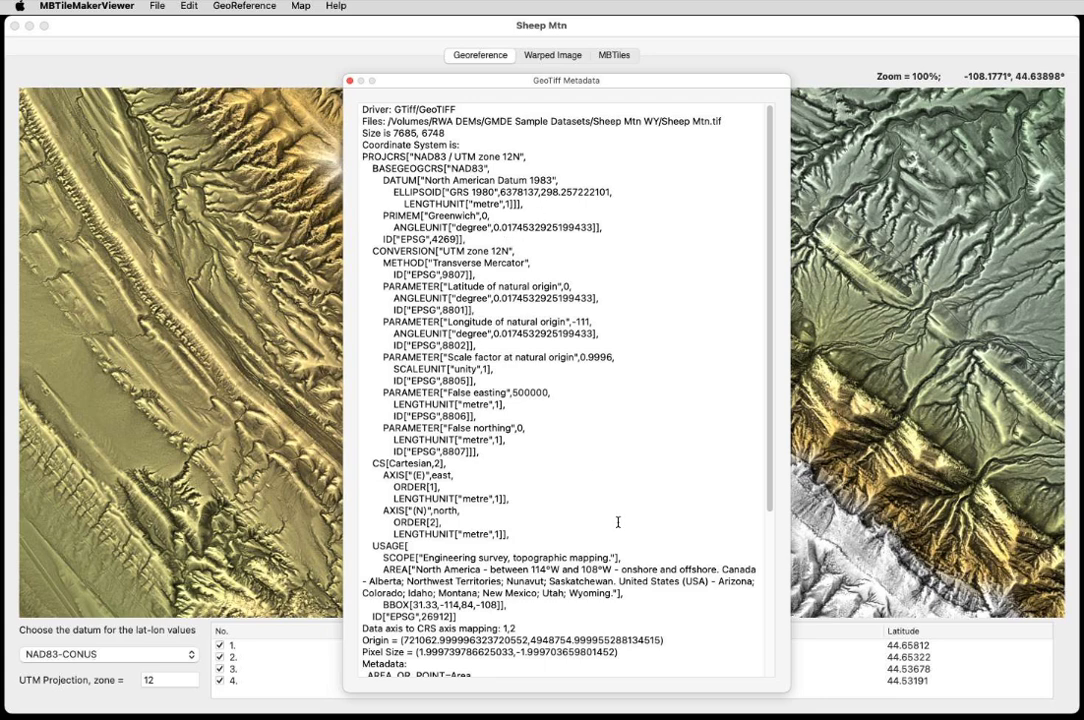
scroll(634, 430, down, 2)
scroll(634, 430, down, 5)
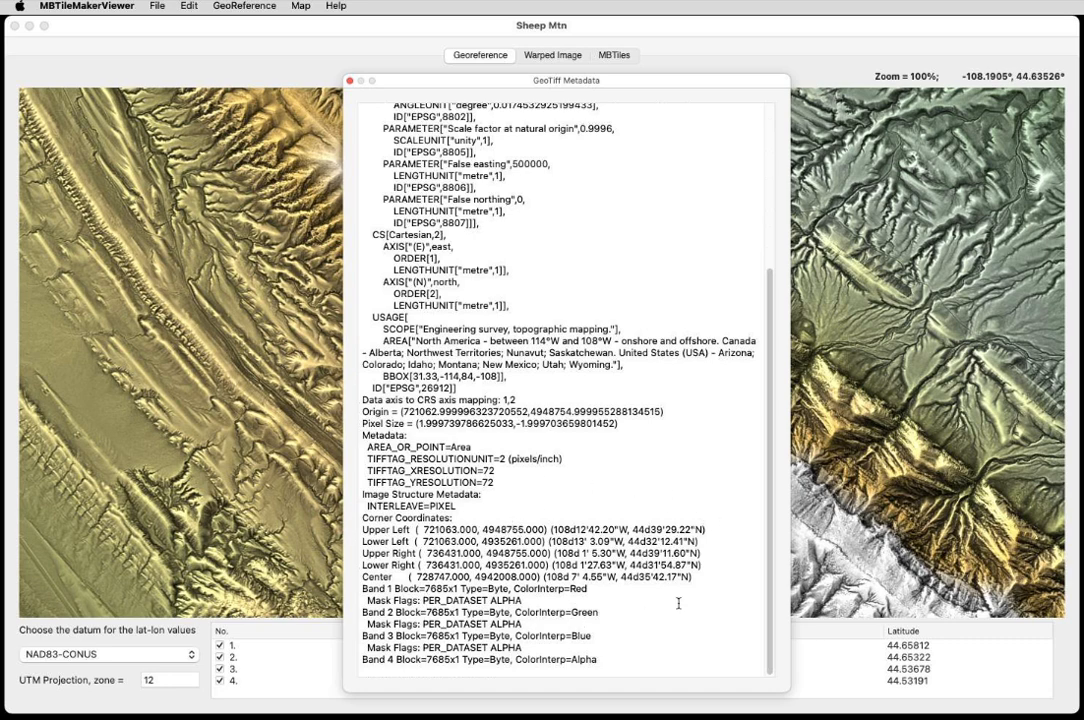
click(623, 644)
scroll(648, 467, up, 10)
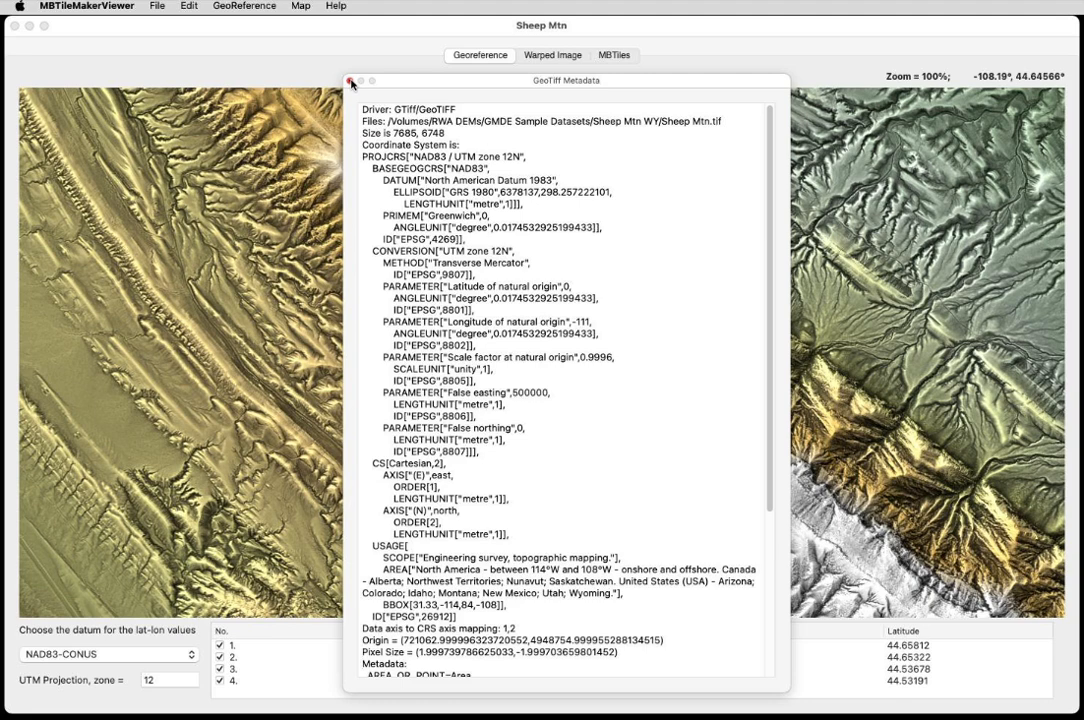
click(351, 84)
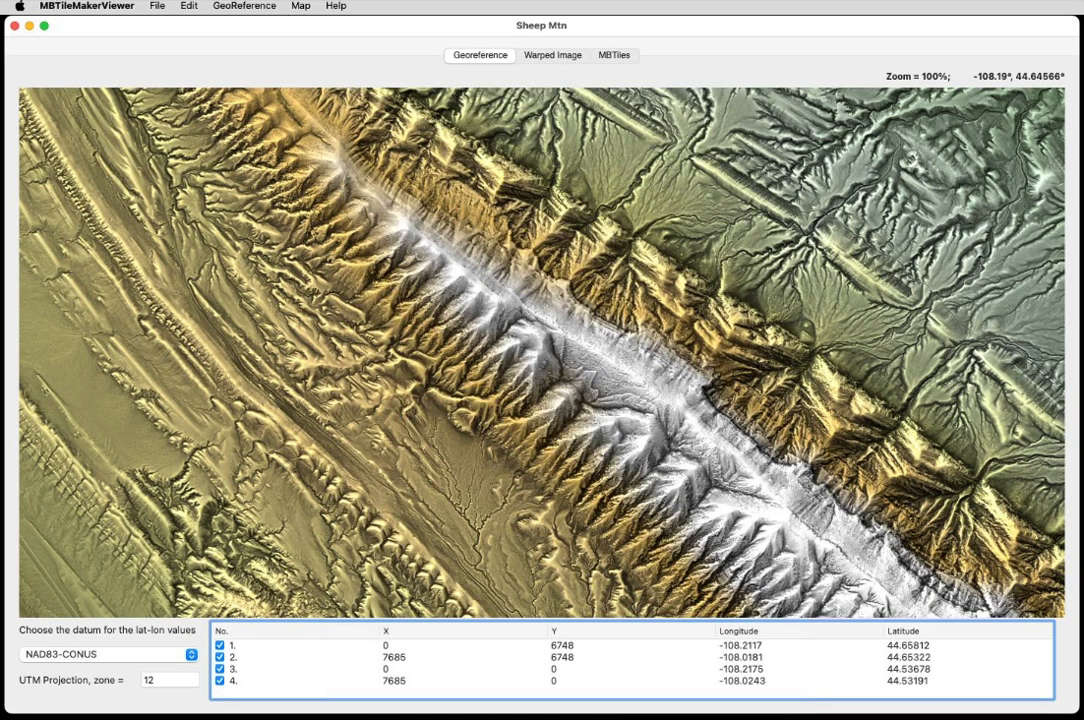
Warp the image to Spherical Mercator.
click(244, 6)
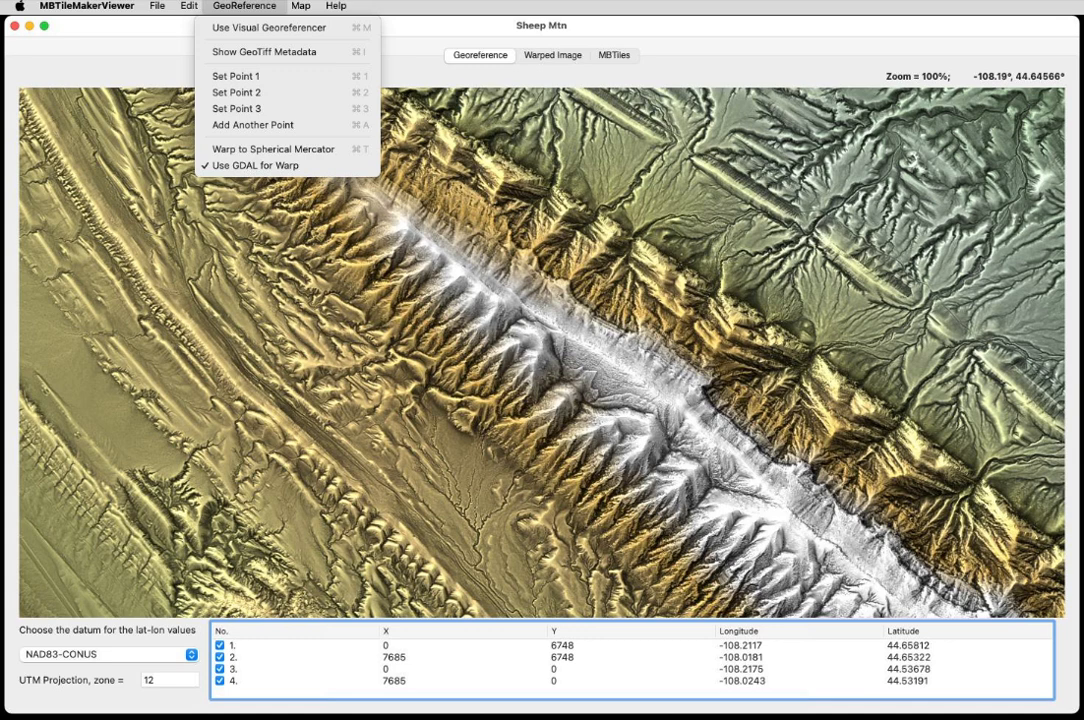
click(316, 153)
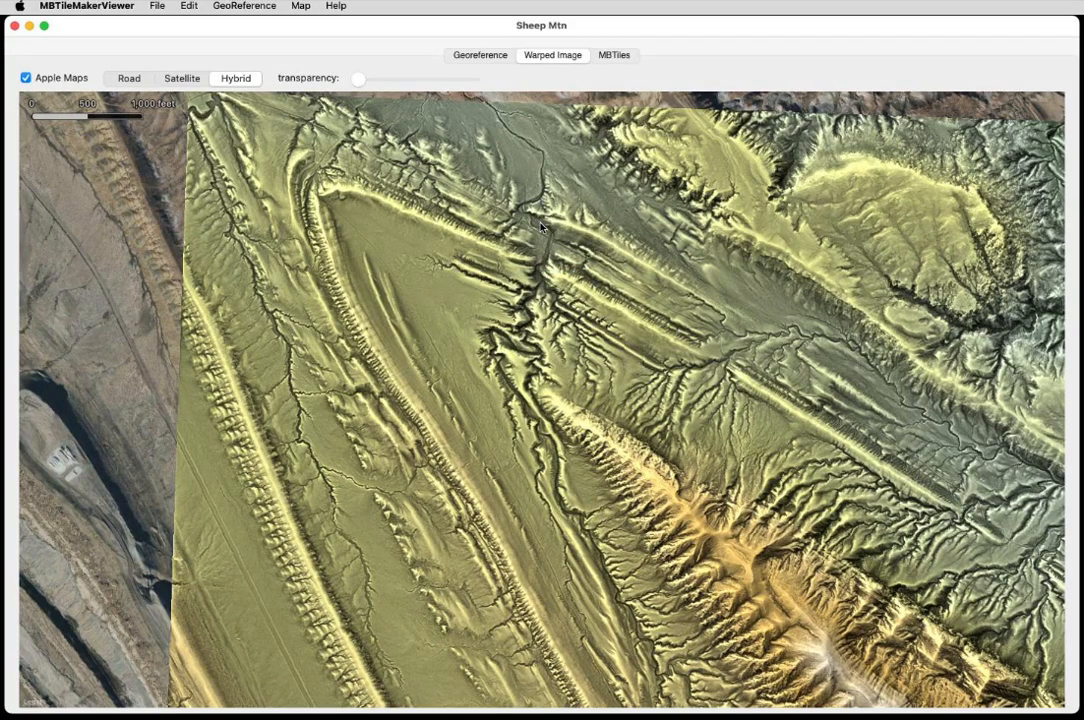
Pan and zoom around the warped image over the Apple Maps basemap to inspect its alignment.
drag(398, 491, 386, 46)
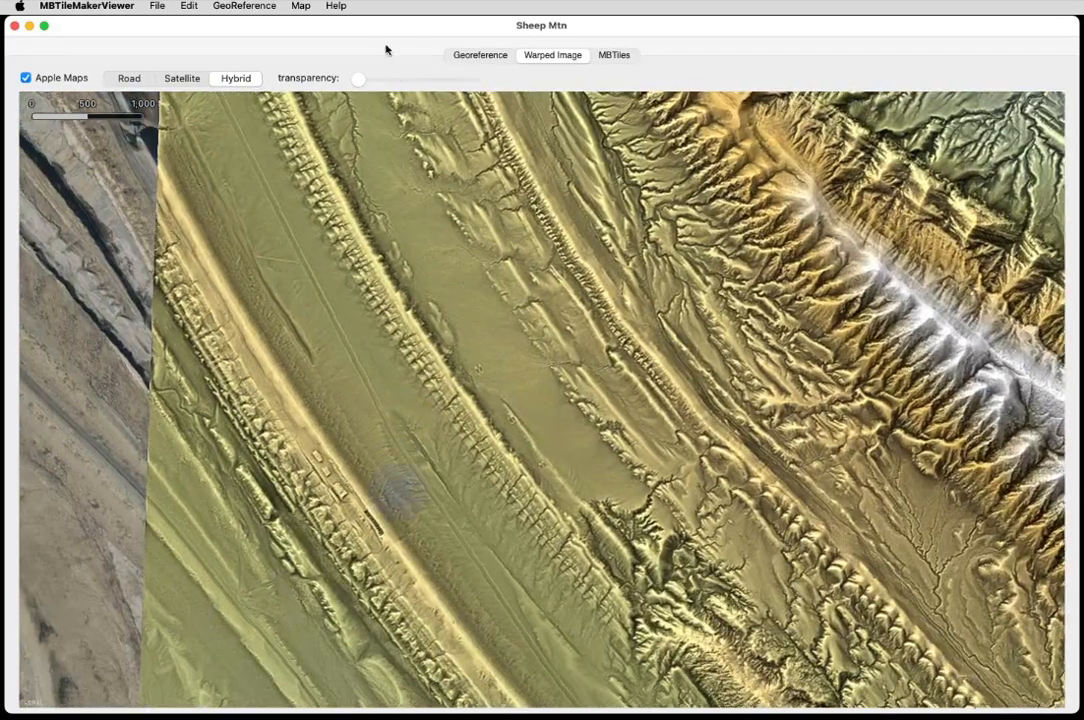
drag(486, 549, 454, 80)
drag(544, 549, 484, 269)
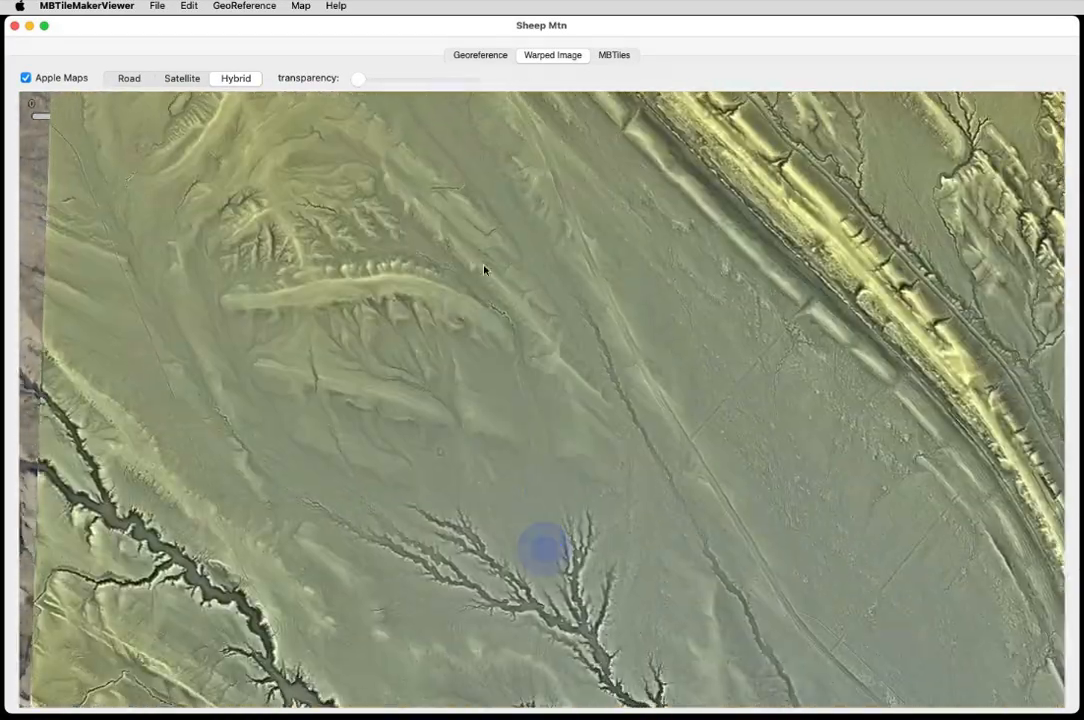
drag(496, 547, 407, 511)
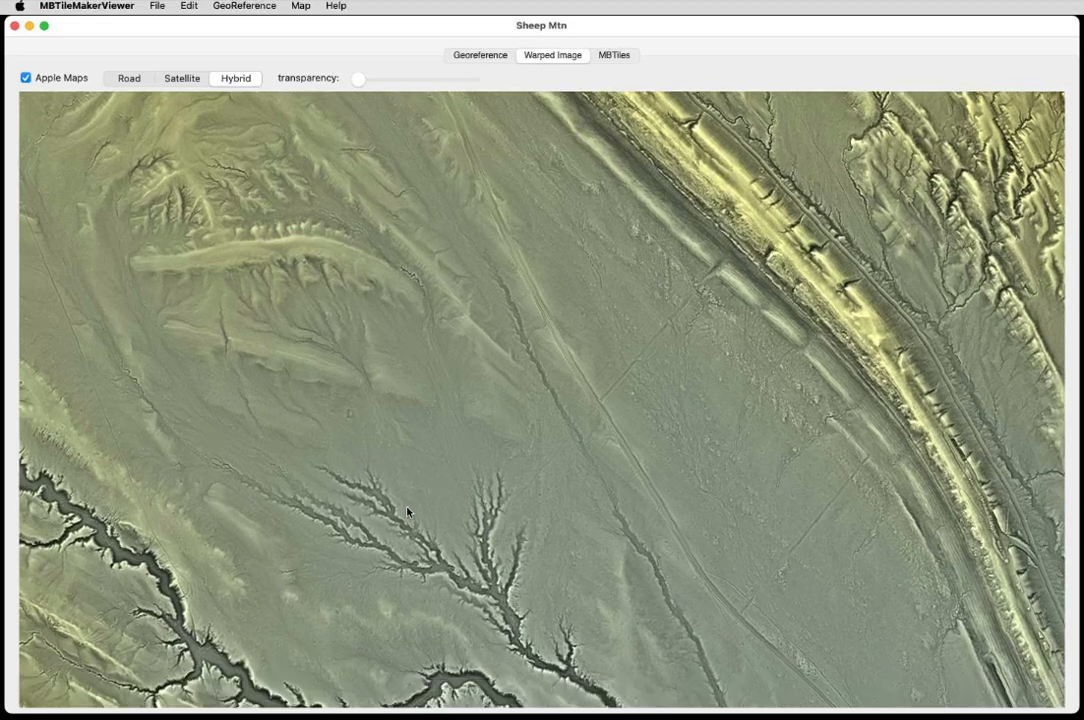
drag(404, 655, 660, 100)
drag(469, 564, 388, 400)
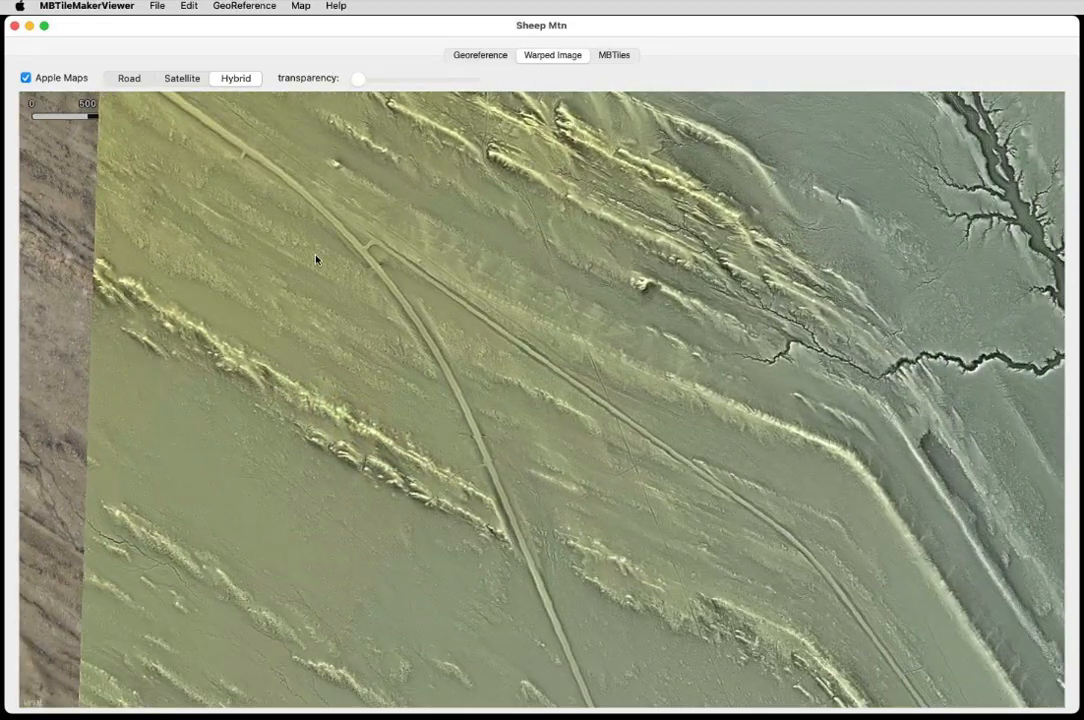
scroll(313, 259, up, 10)
click(457, 288)
drag(457, 293, 527, 513)
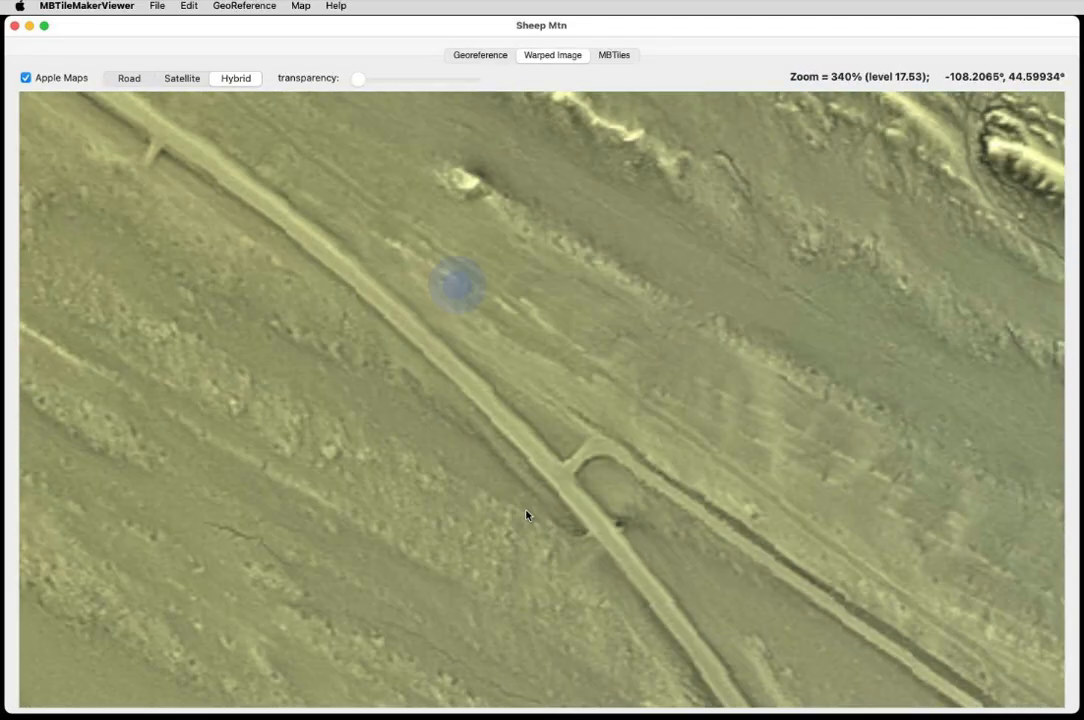
scroll(636, 495, up, 2)
drag(630, 513, 601, 450)
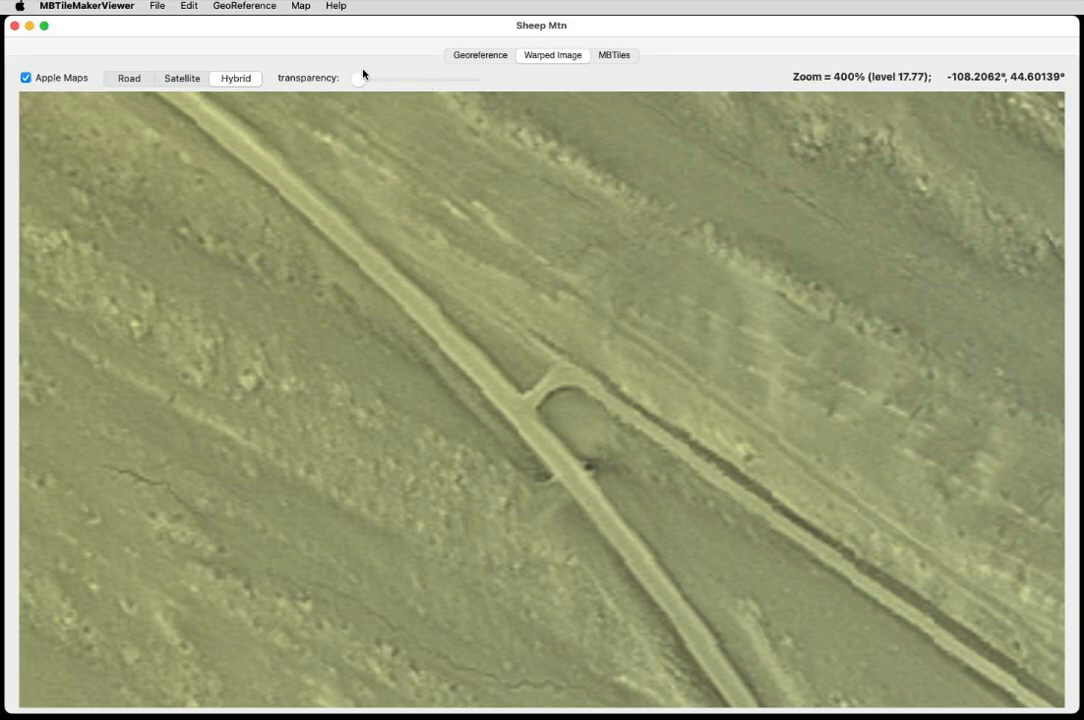
drag(358, 82, 310, 75)
scroll(668, 470, down, 10)
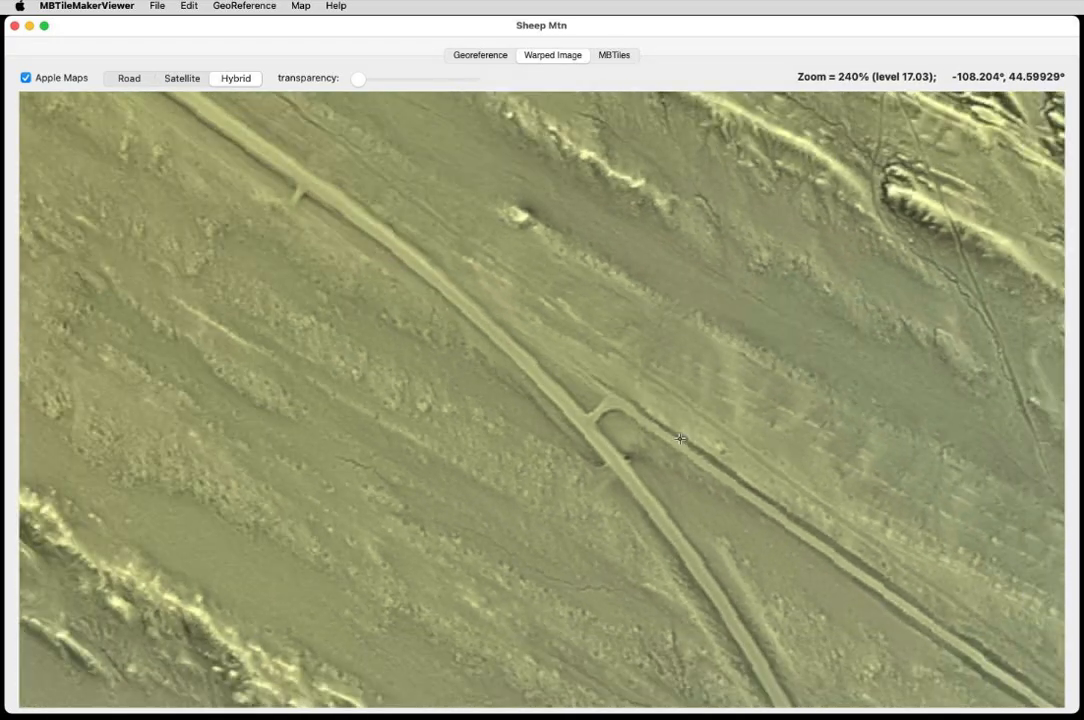
scroll(679, 438, down, 1)
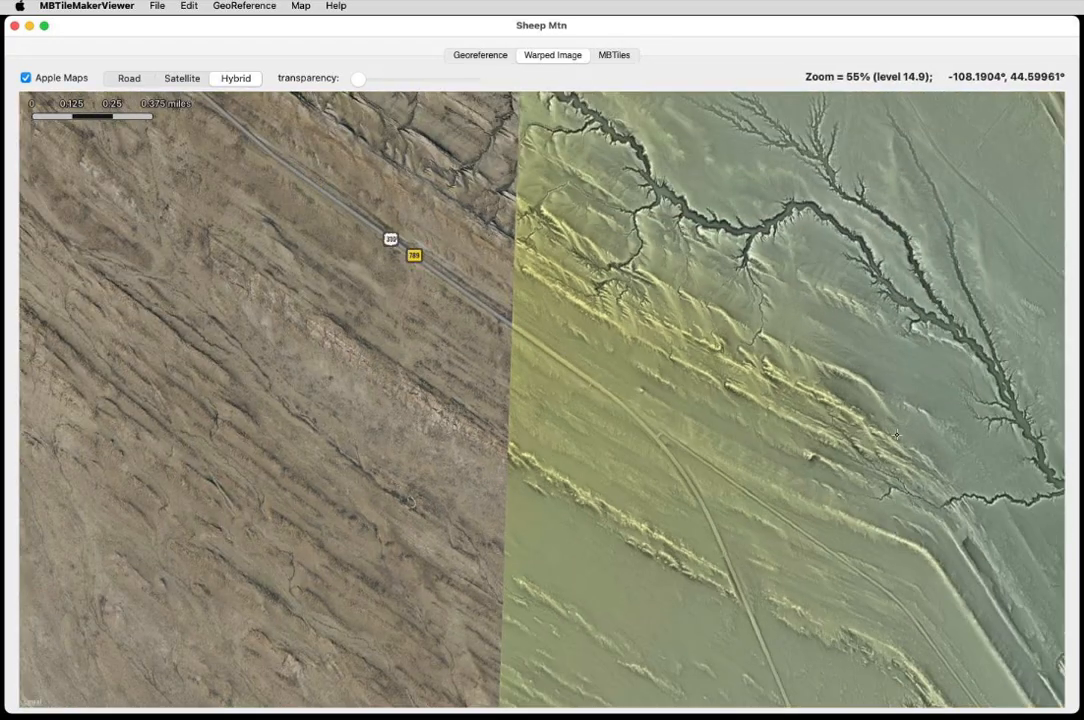
drag(957, 418, 238, 430)
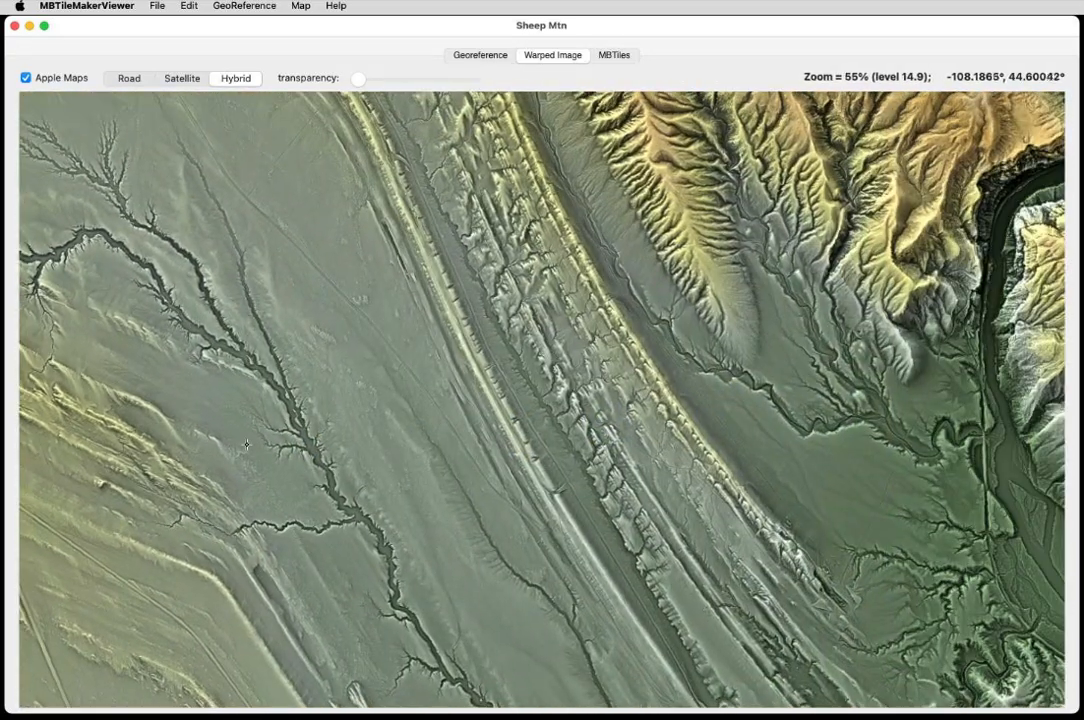
drag(720, 342, 308, 608)
scroll(622, 463, down, 4)
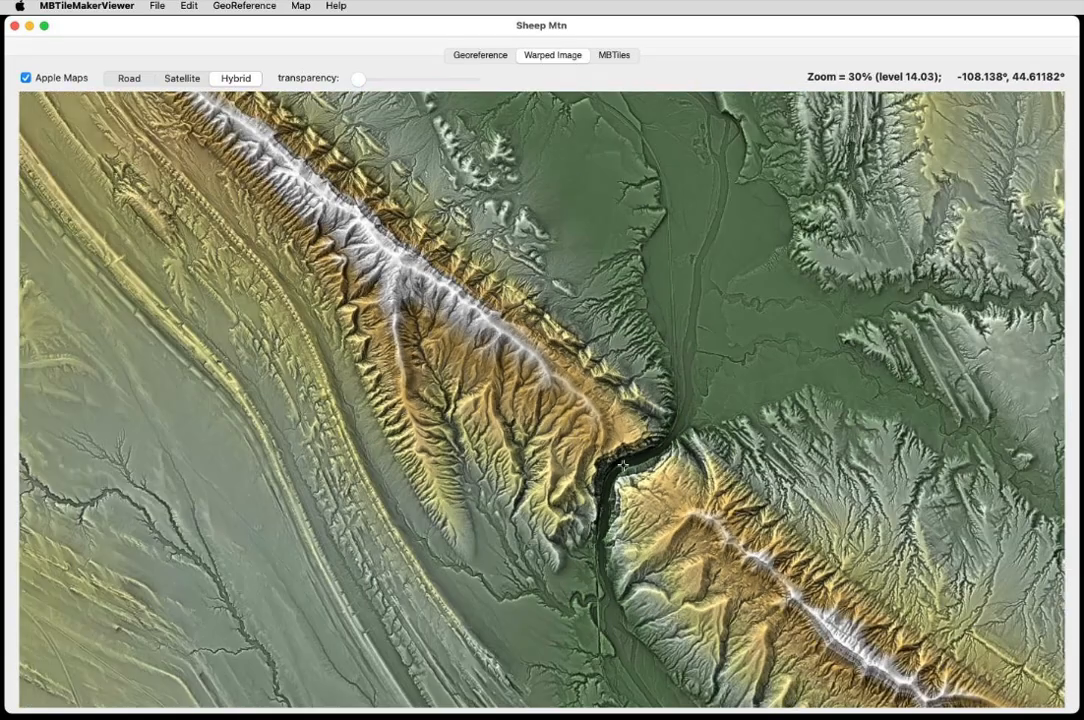
drag(710, 562, 565, 371)
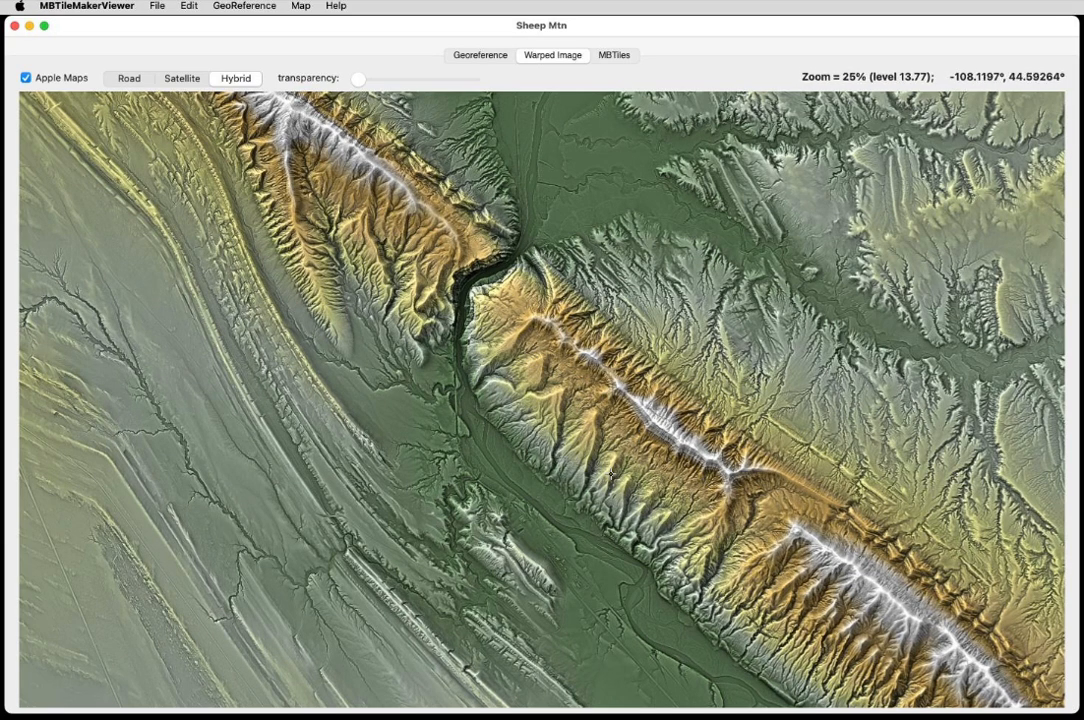
drag(650, 462, 643, 529)
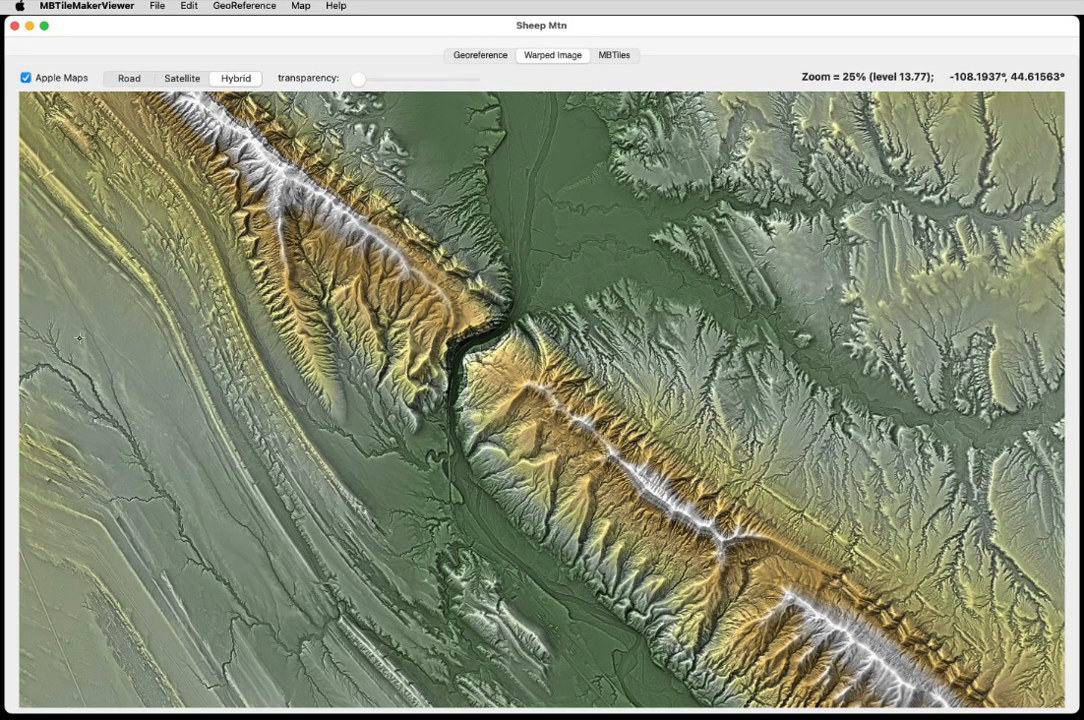
Save the warped image as a TIFF named MyWarpedMap.tif on the Desktop, replacing the existing file.
click(157, 6)
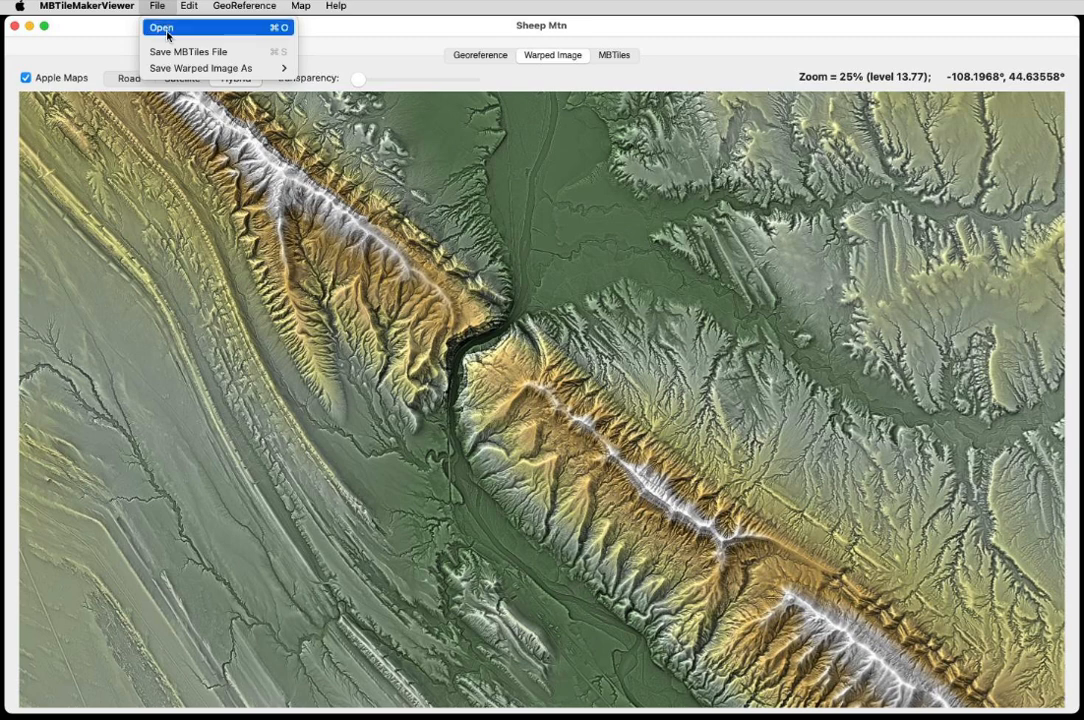
mouse_move(211, 68)
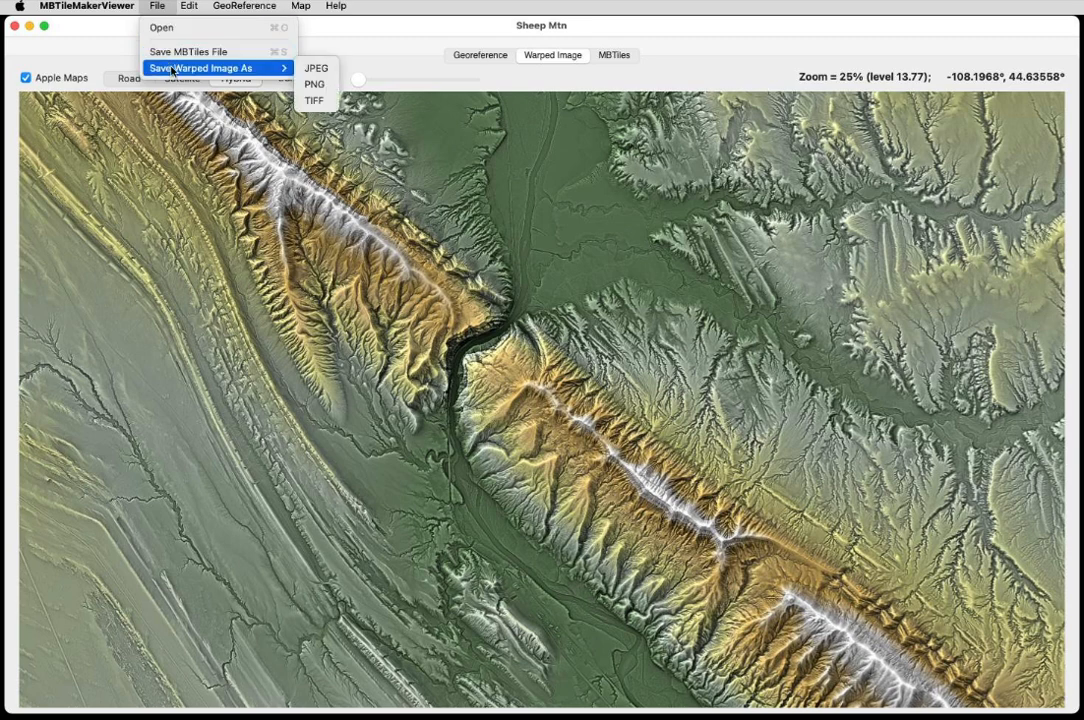
click(327, 103)
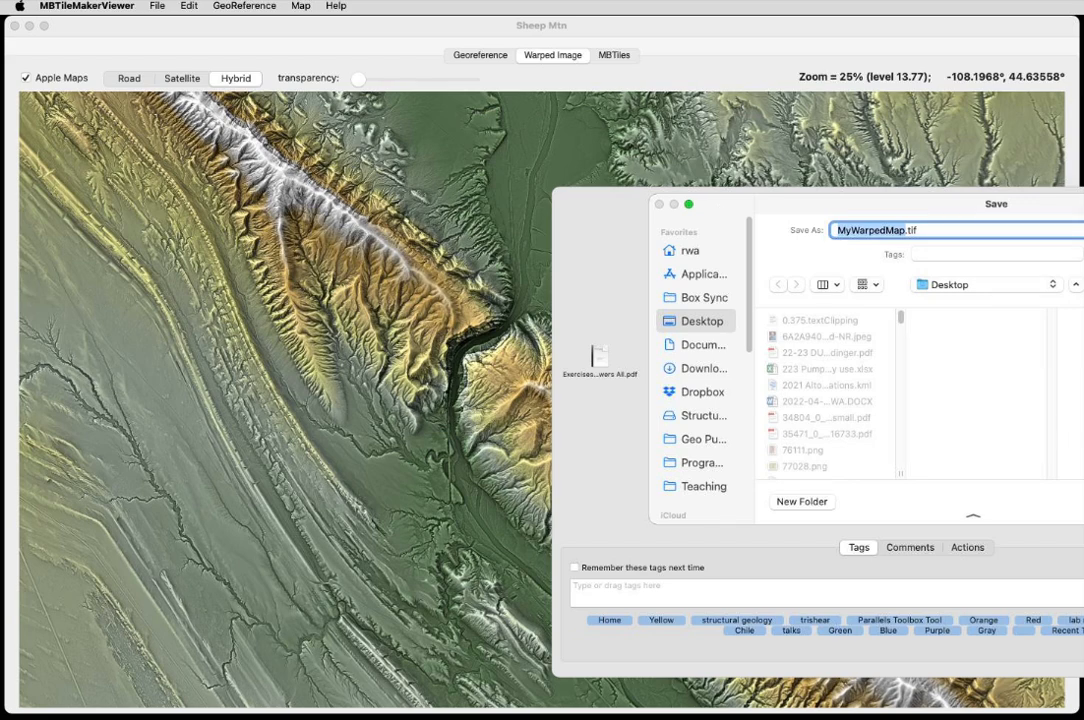
key(Return)
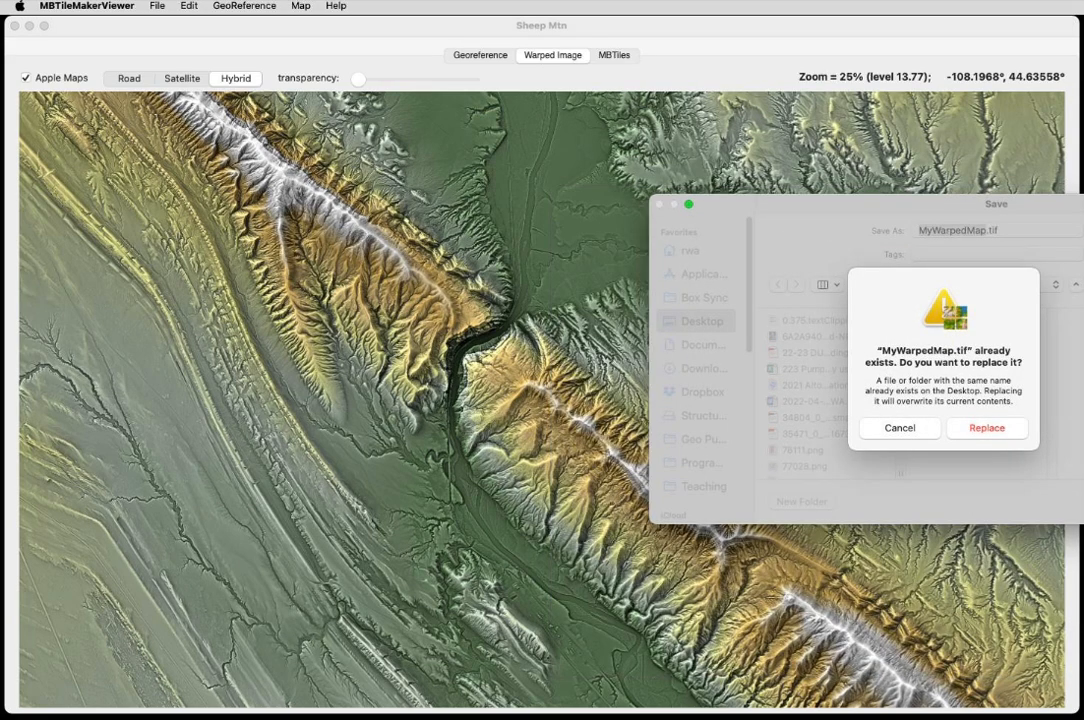
click(988, 429)
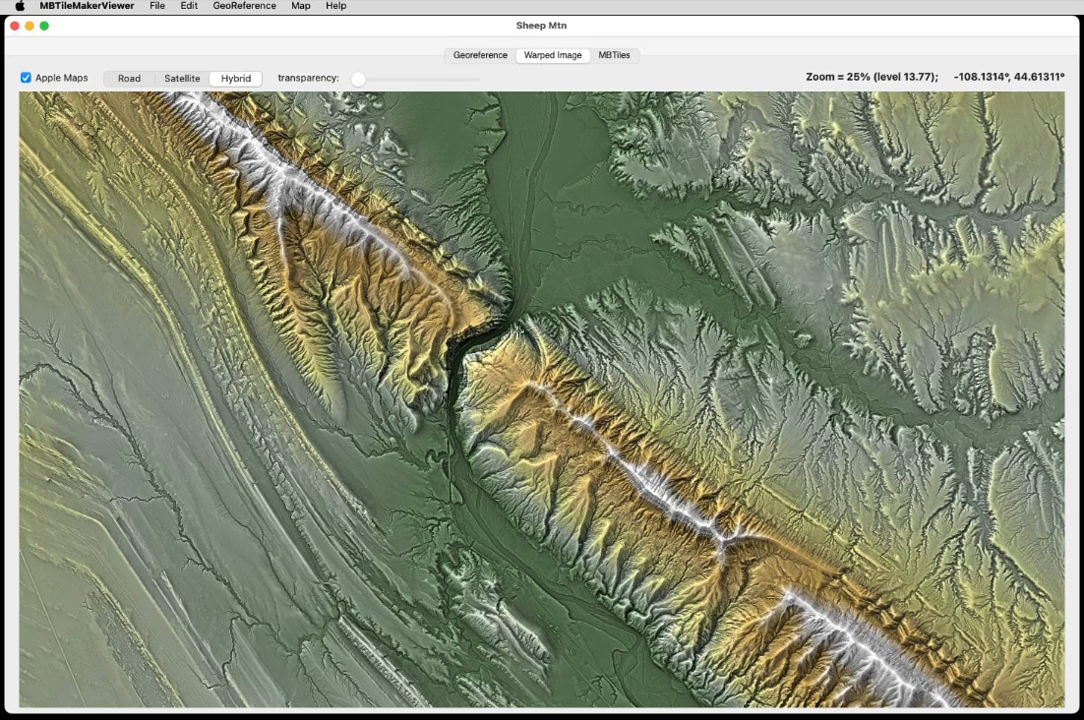
Zoom out and pan to view the whole warped image overlaid on the satellite basemap.
scroll(599, 267, down, 2)
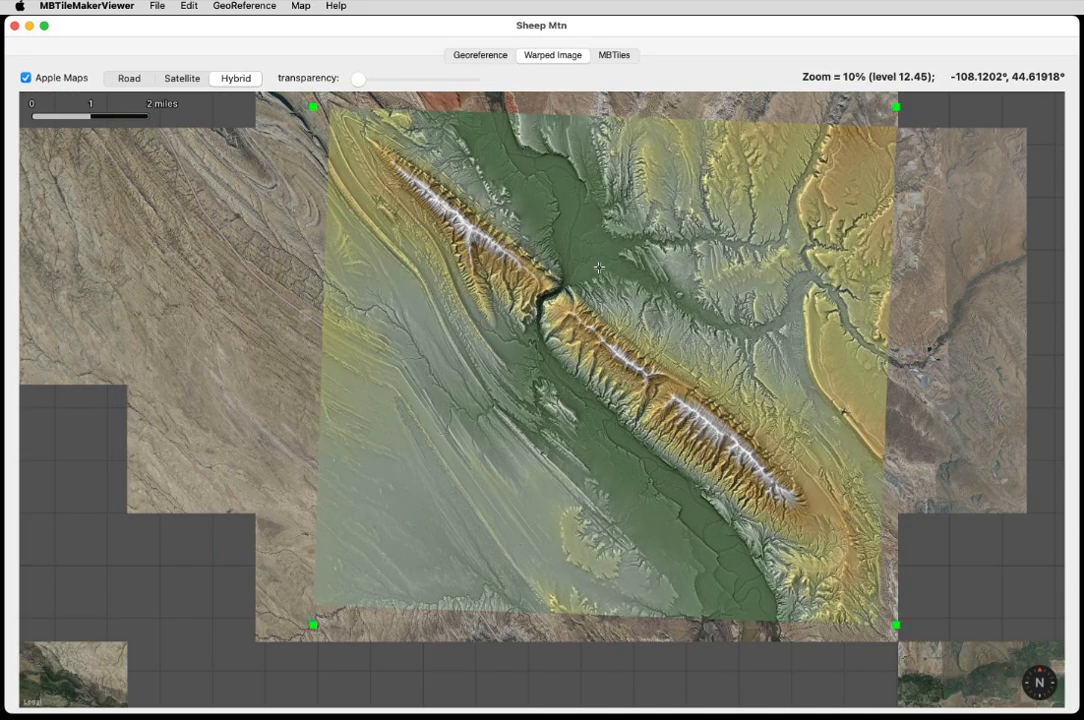
drag(686, 316, 622, 349)
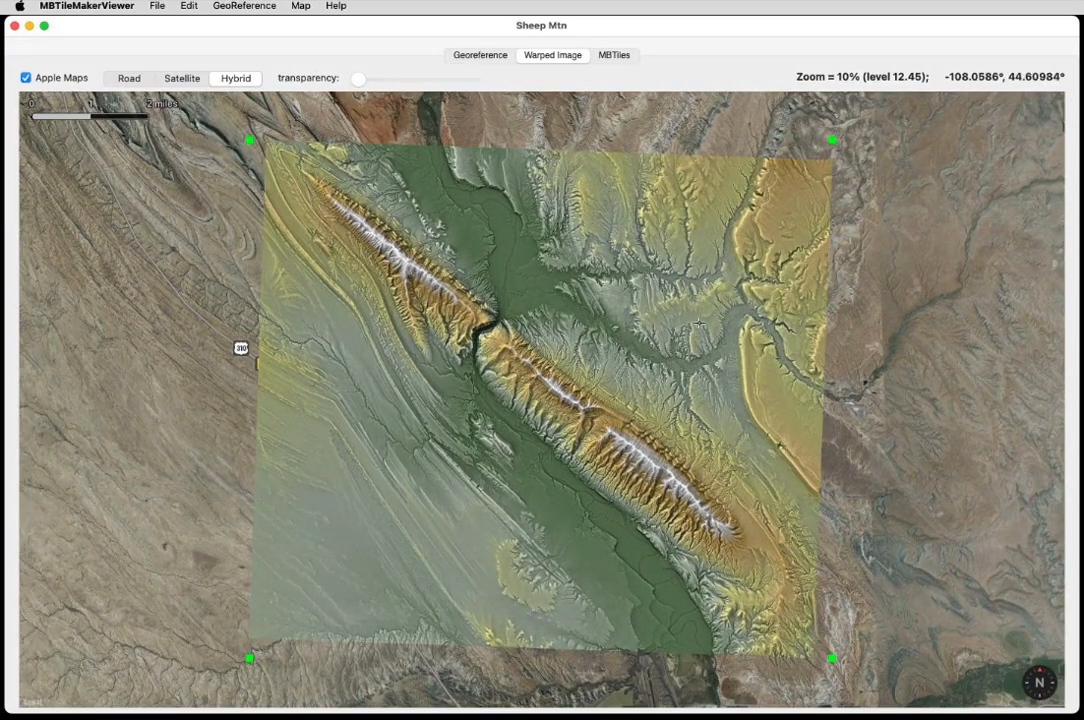
scroll(487, 378, up, 3)
scroll(487, 378, down, 1)
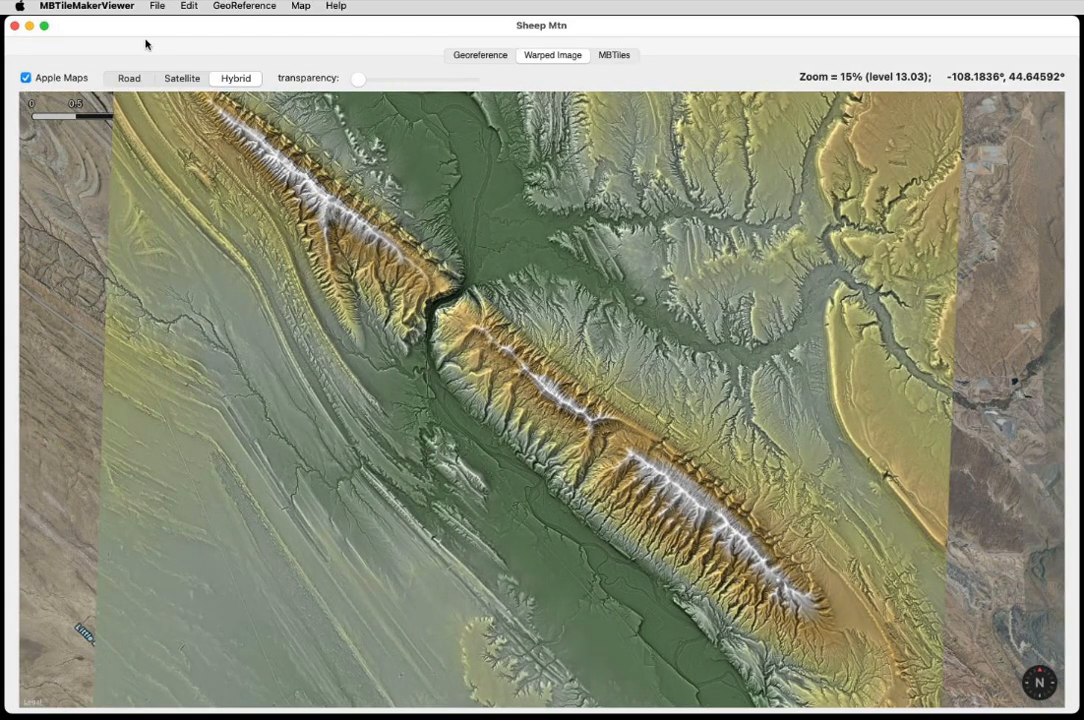
Save the MBTiles file as Sheep Mtn.mbtiles on the Desktop, allowing the app access to the Desktop folder.
click(157, 6)
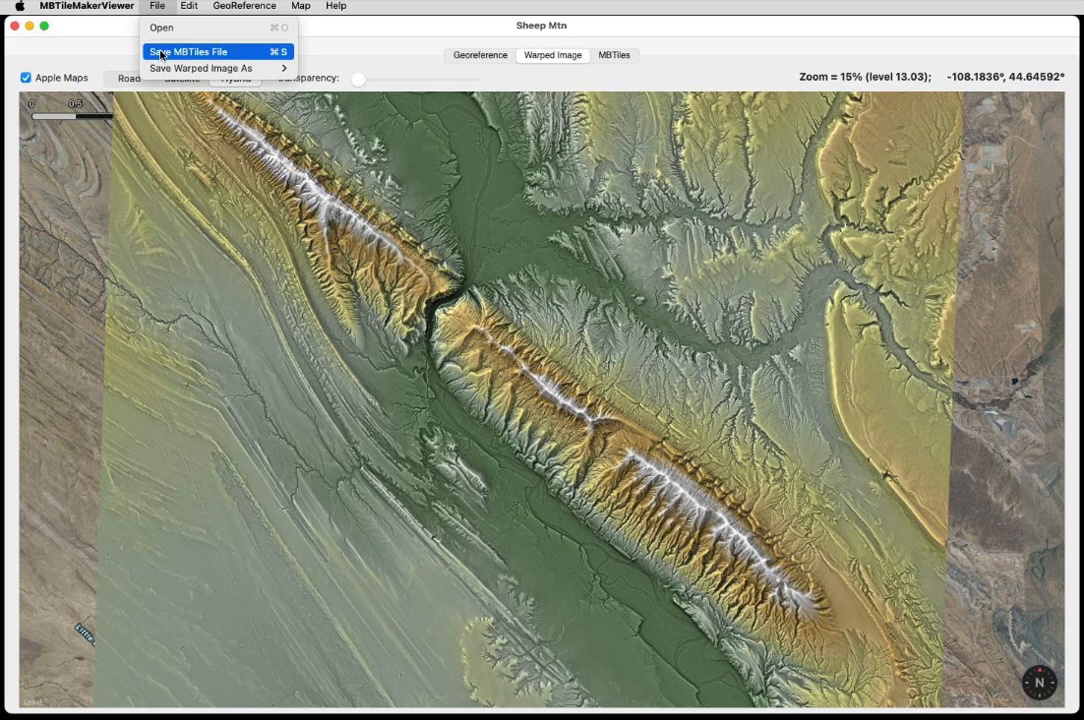
click(161, 53)
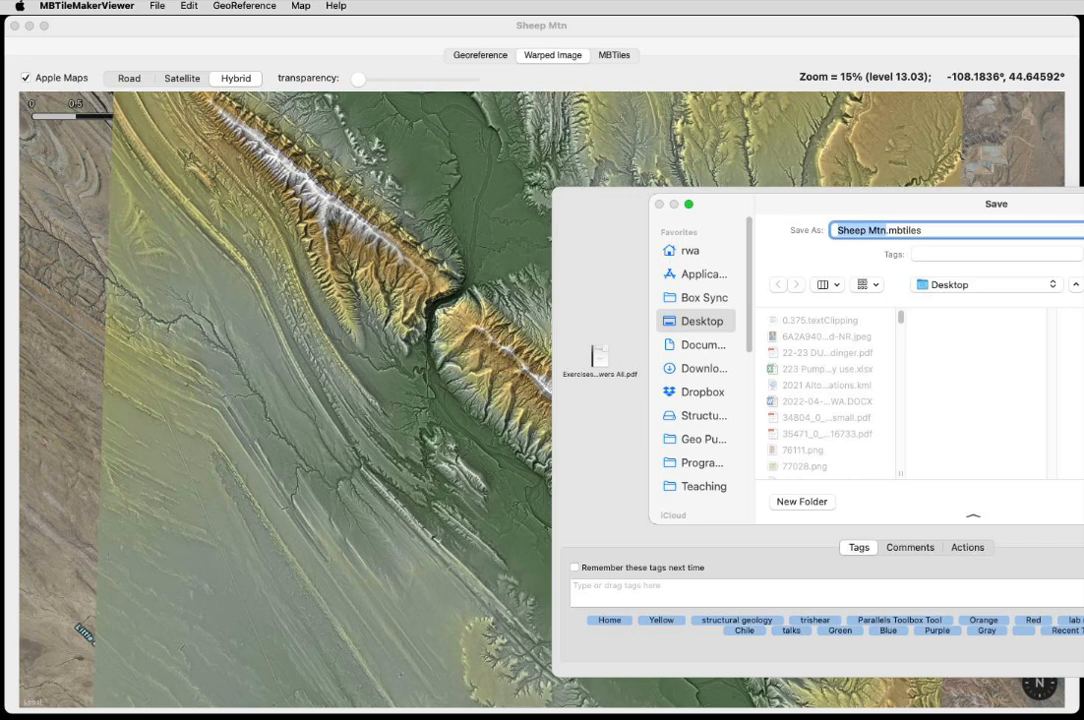
key(Return)
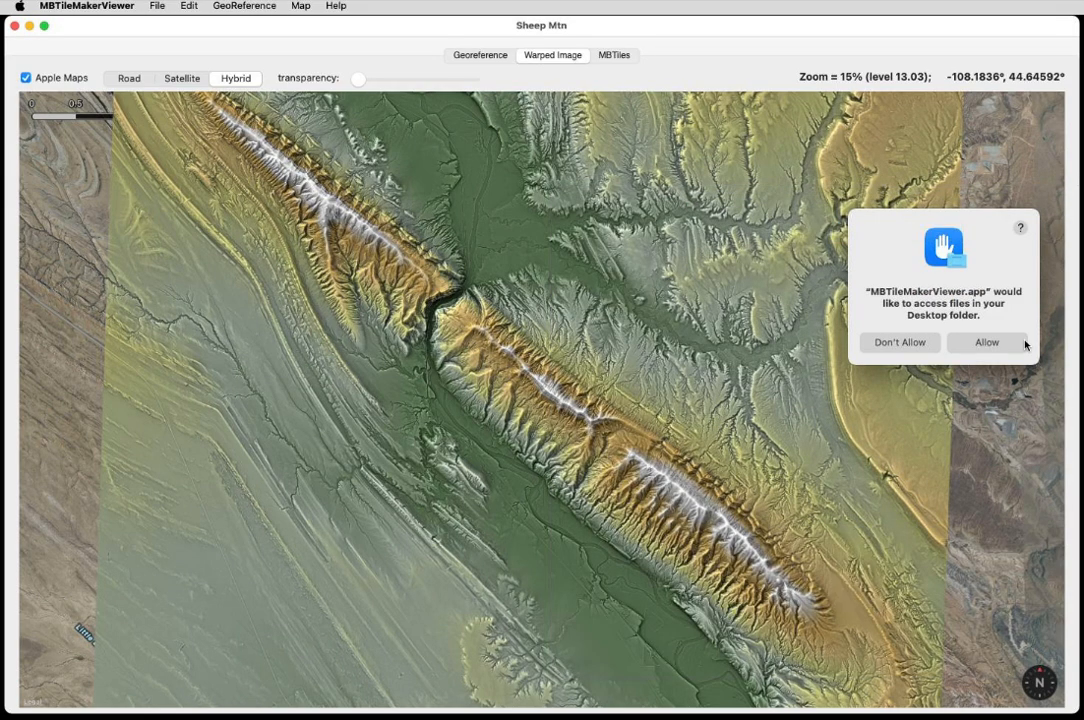
click(1024, 341)
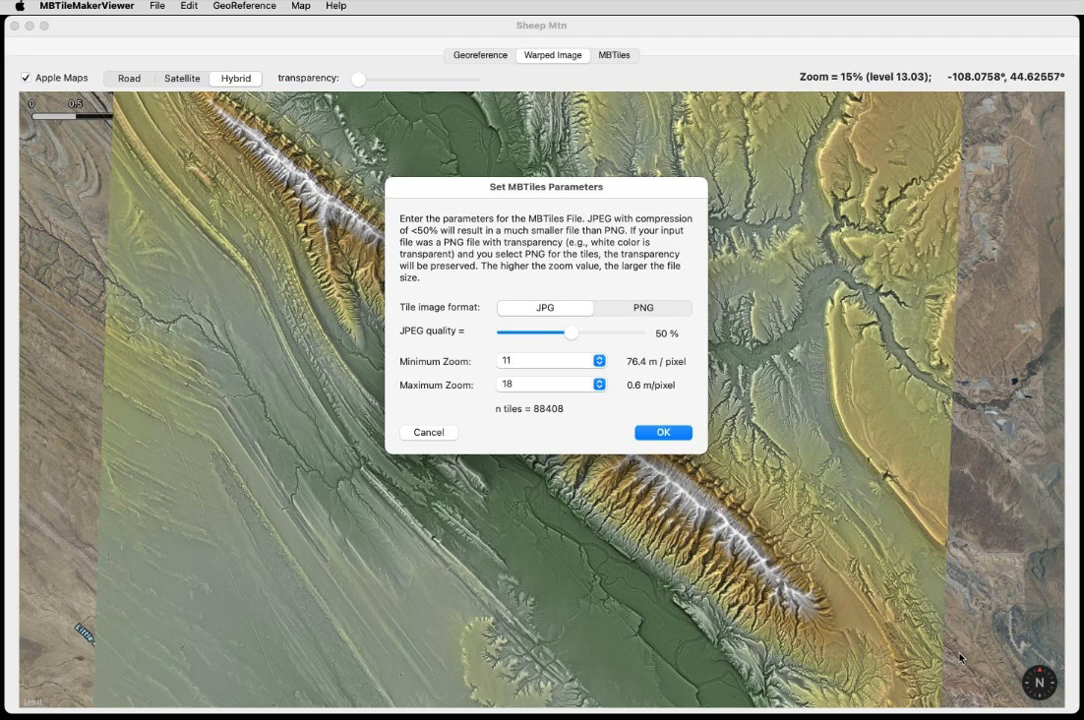
Set the MBTiles parameters to PNG tiles with zoom levels 11 to 17 and generate the tiles.
click(636, 307)
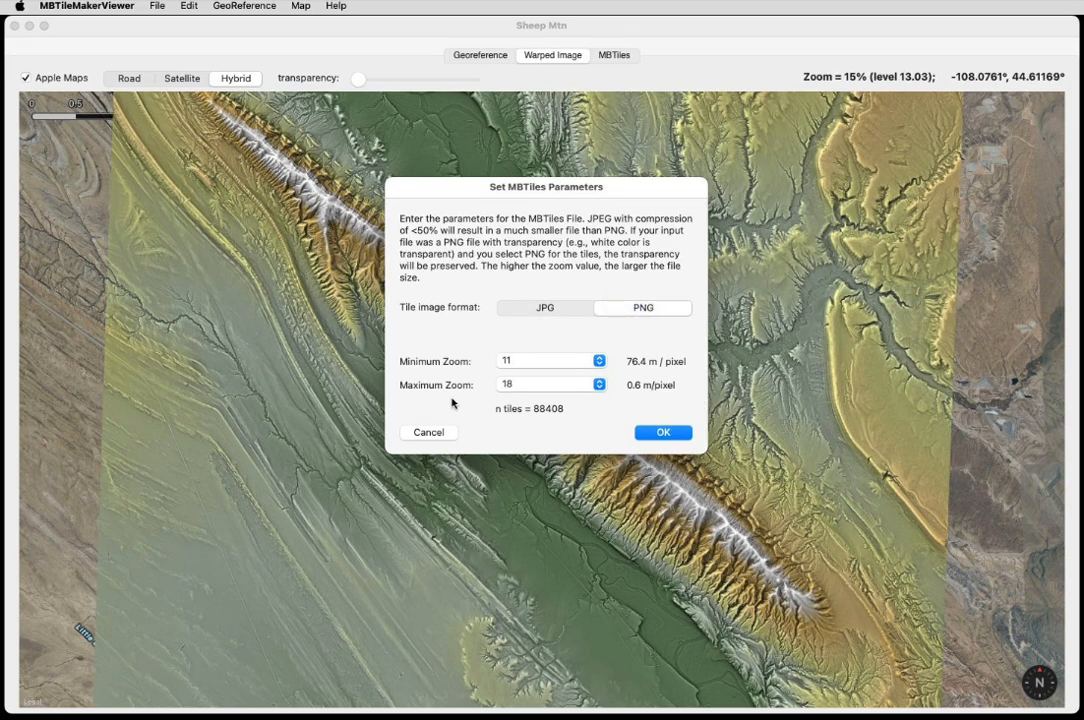
click(558, 386)
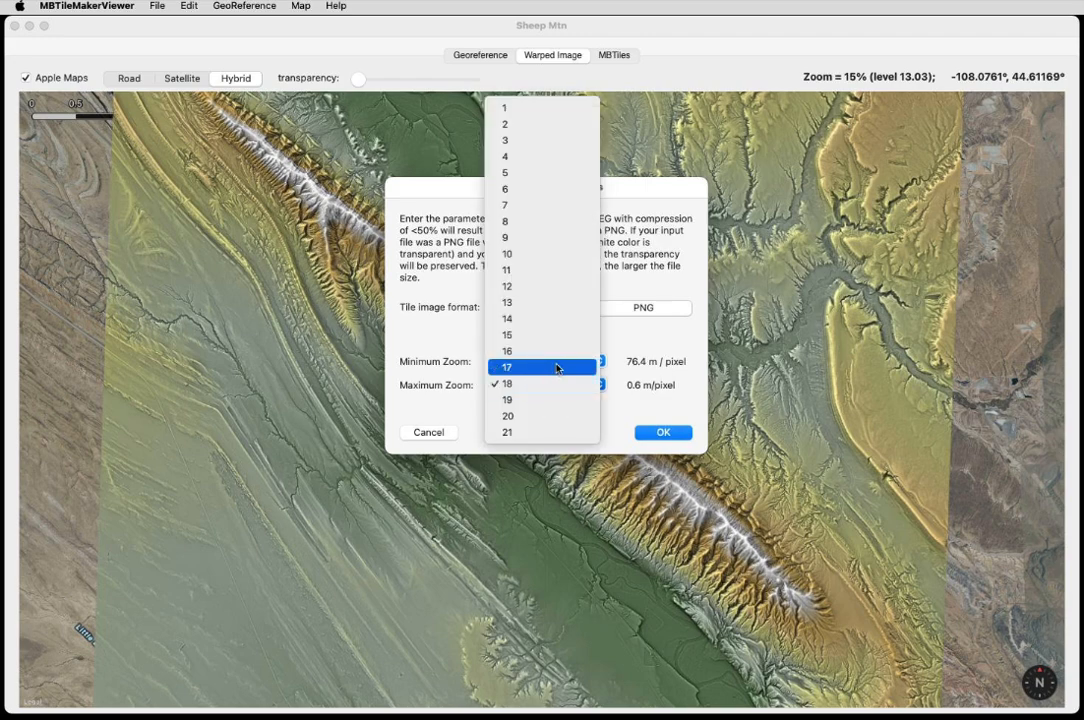
click(558, 368)
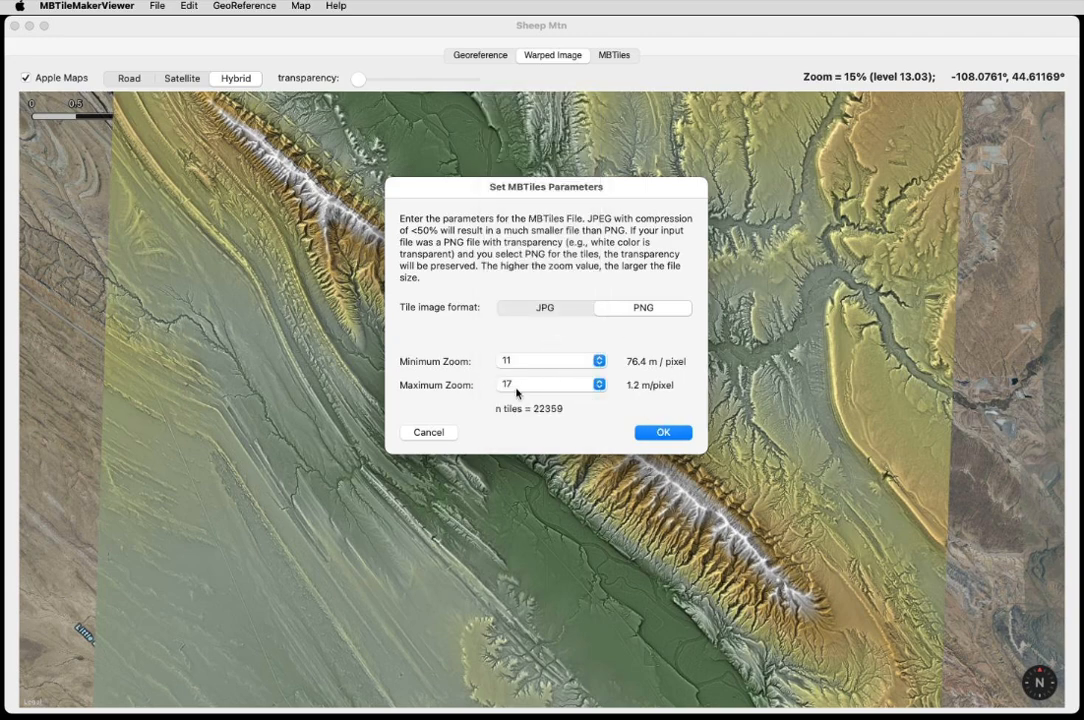
click(541, 386)
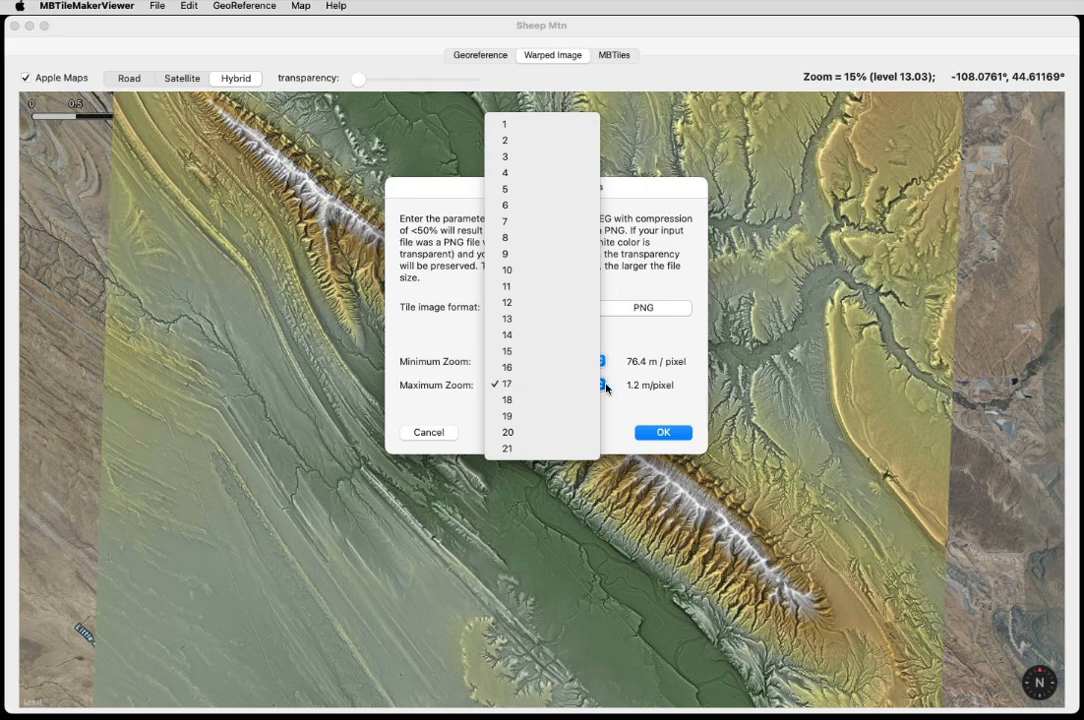
click(606, 388)
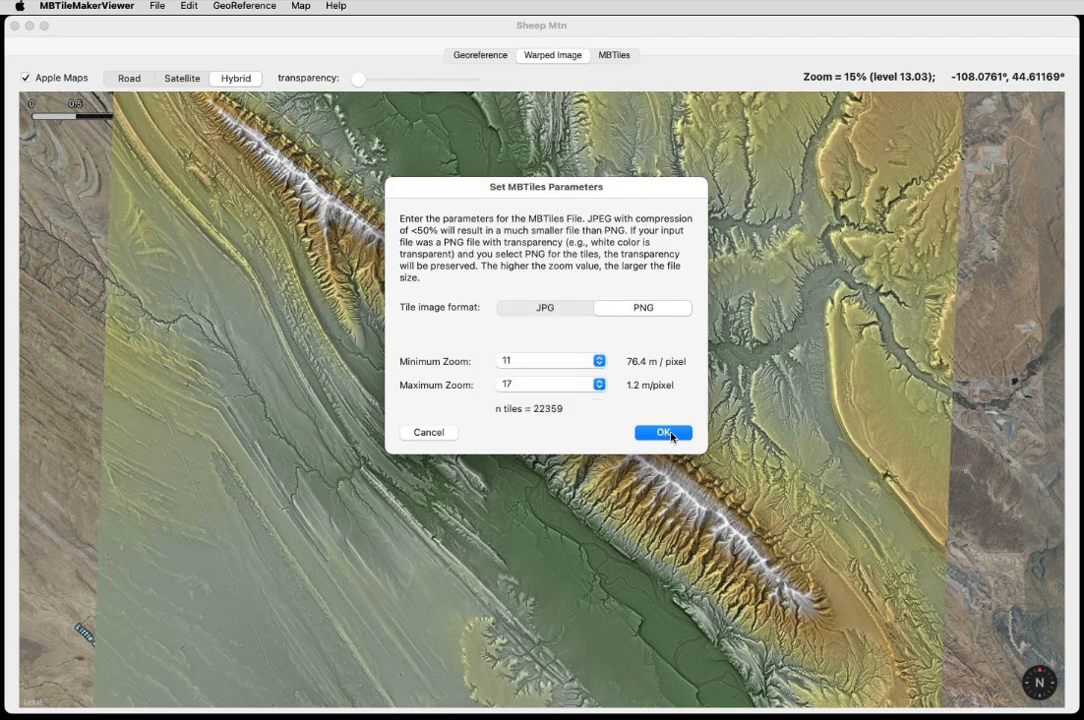
click(664, 432)
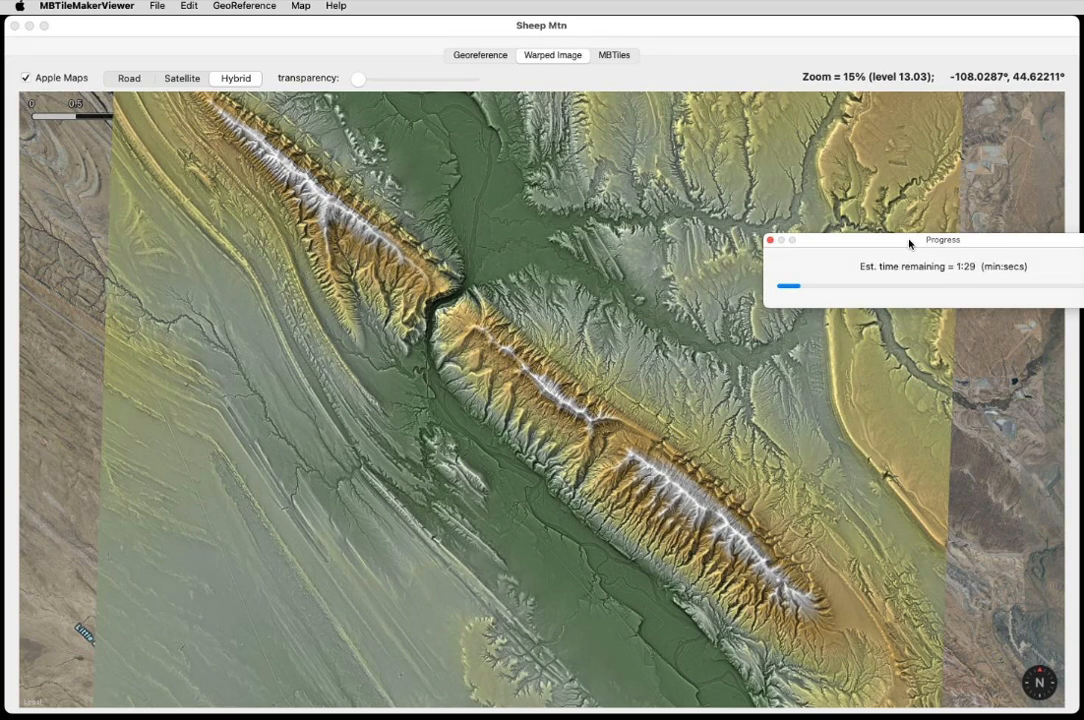
drag(910, 241, 791, 210)
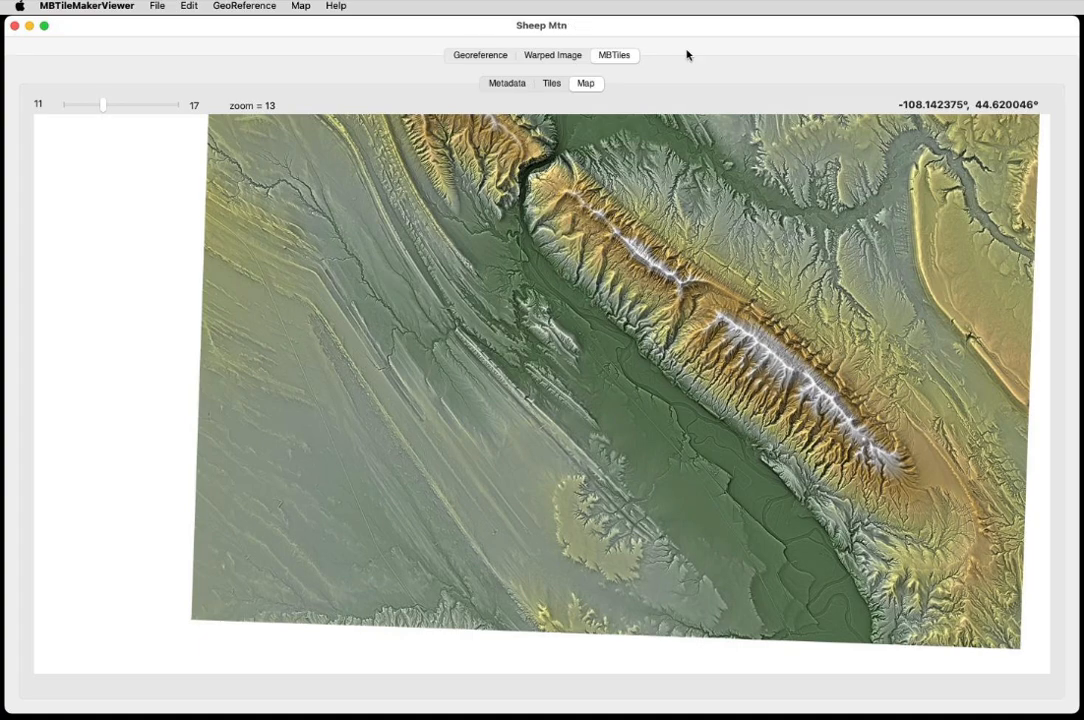
Pan and zoom through the MBTiles map preview to inspect the generated tiles at different zoom levels.
mouse_move(812, 288)
mouse_down()
mouse_move(662, 188)
mouse_move(672, 230)
mouse_up()
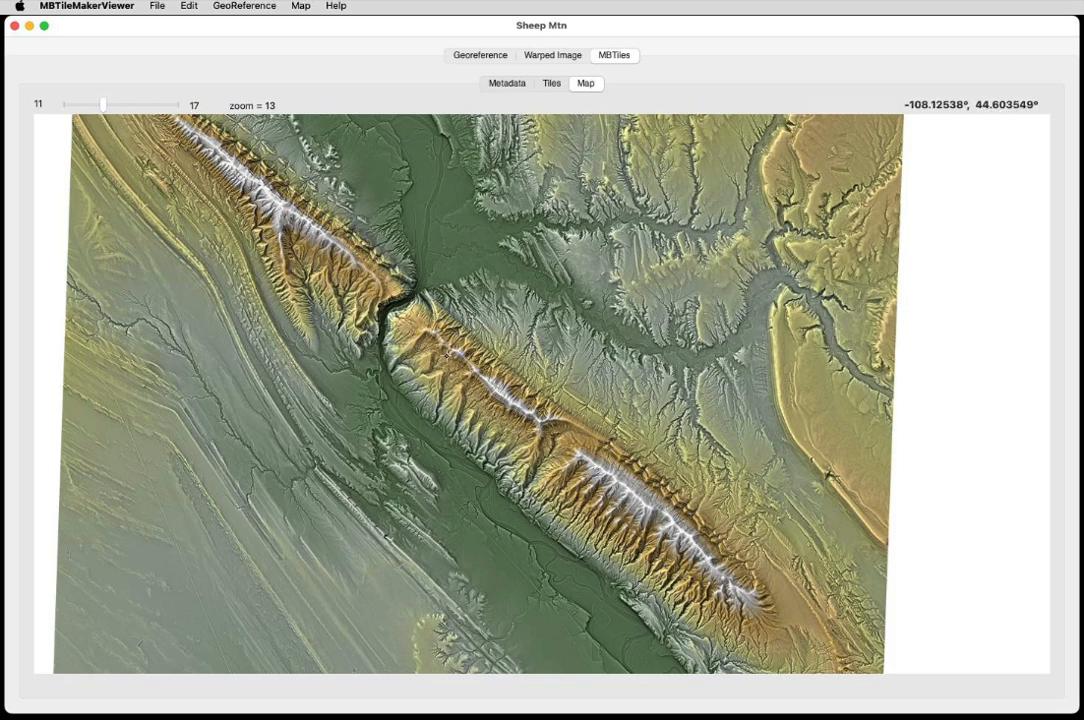
drag(389, 388, 435, 363)
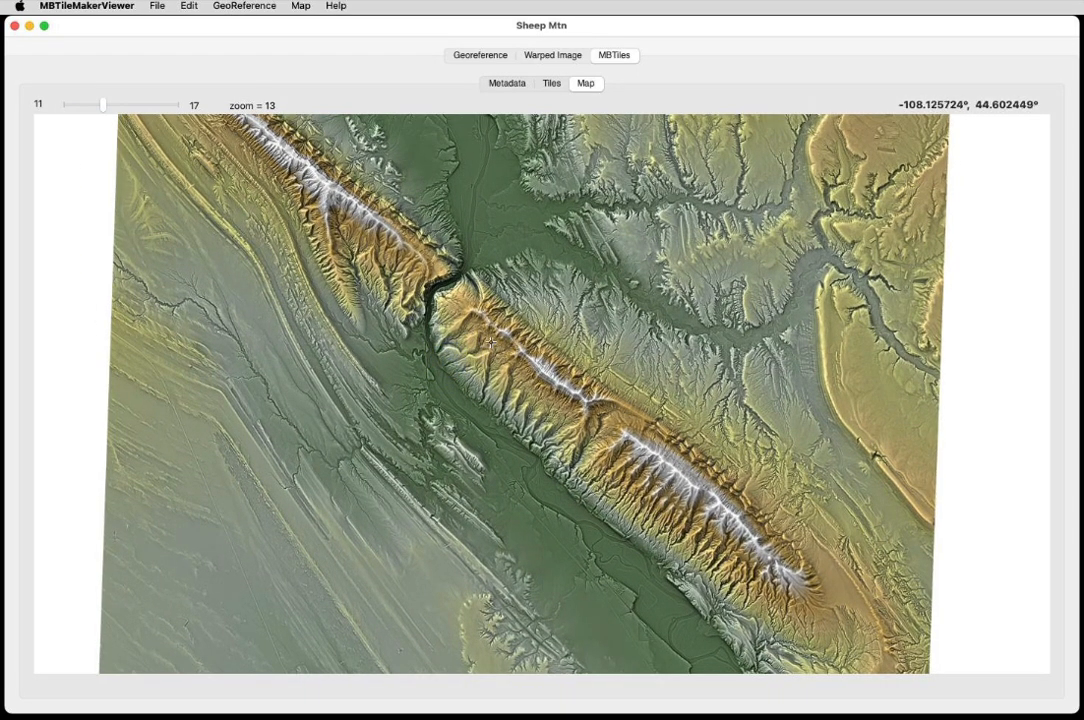
scroll(490, 343, up, 5)
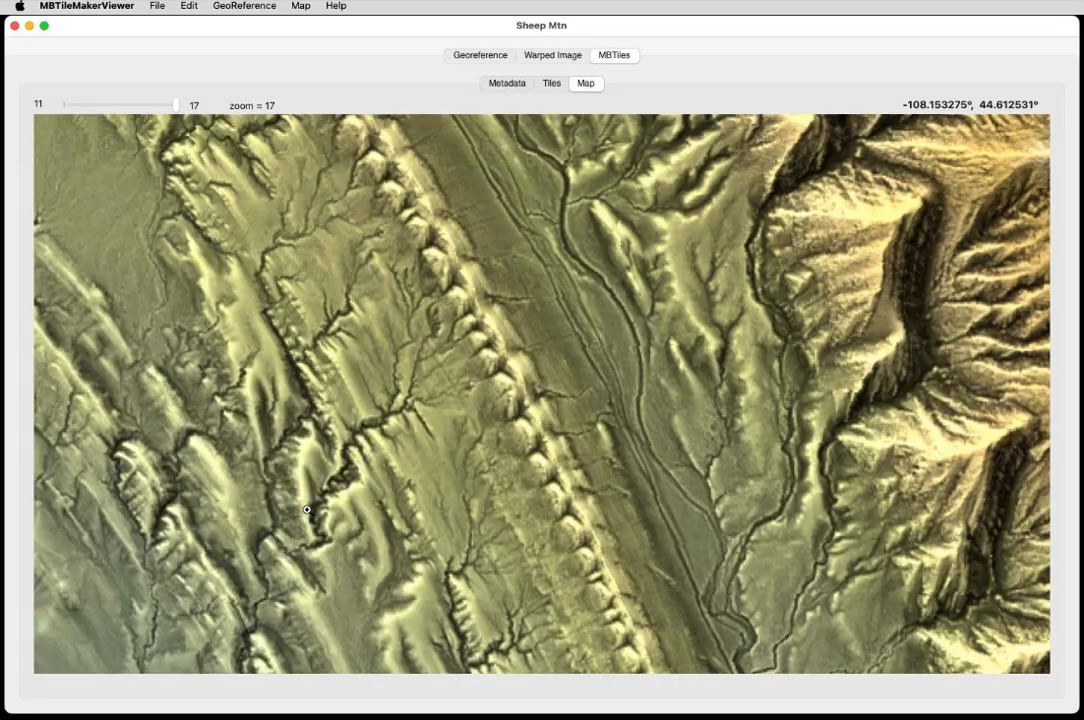
drag(838, 473, 349, 341)
drag(760, 475, 286, 75)
drag(629, 437, 346, 77)
drag(813, 544, 426, 90)
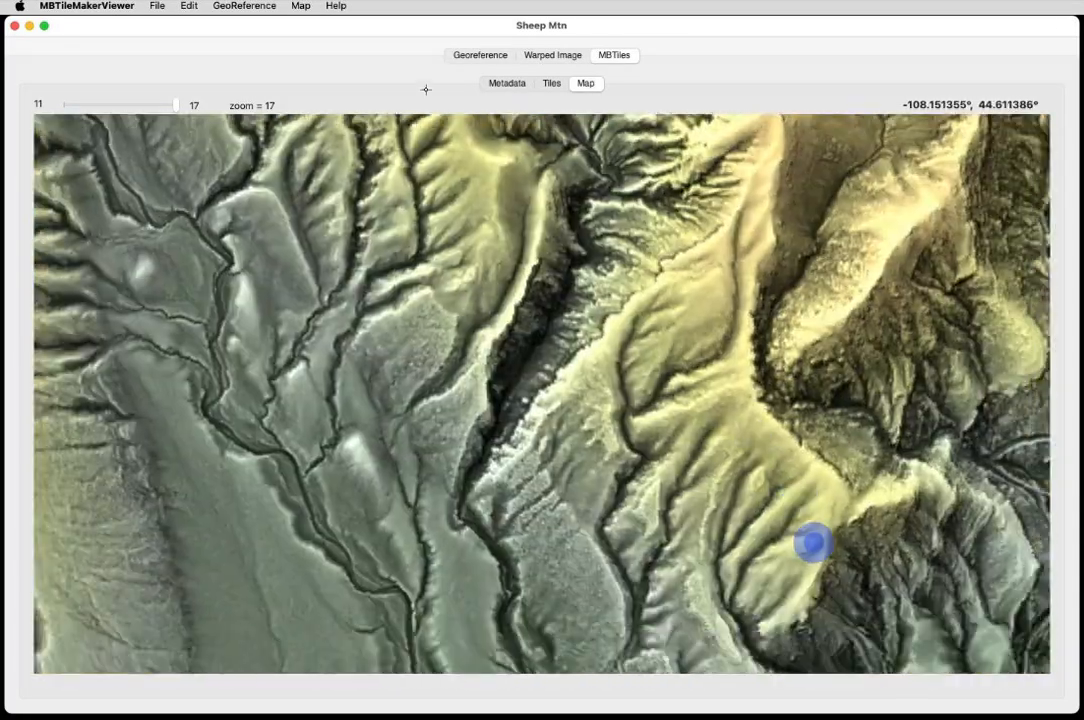
drag(890, 553, 501, 443)
scroll(748, 404, down, 5)
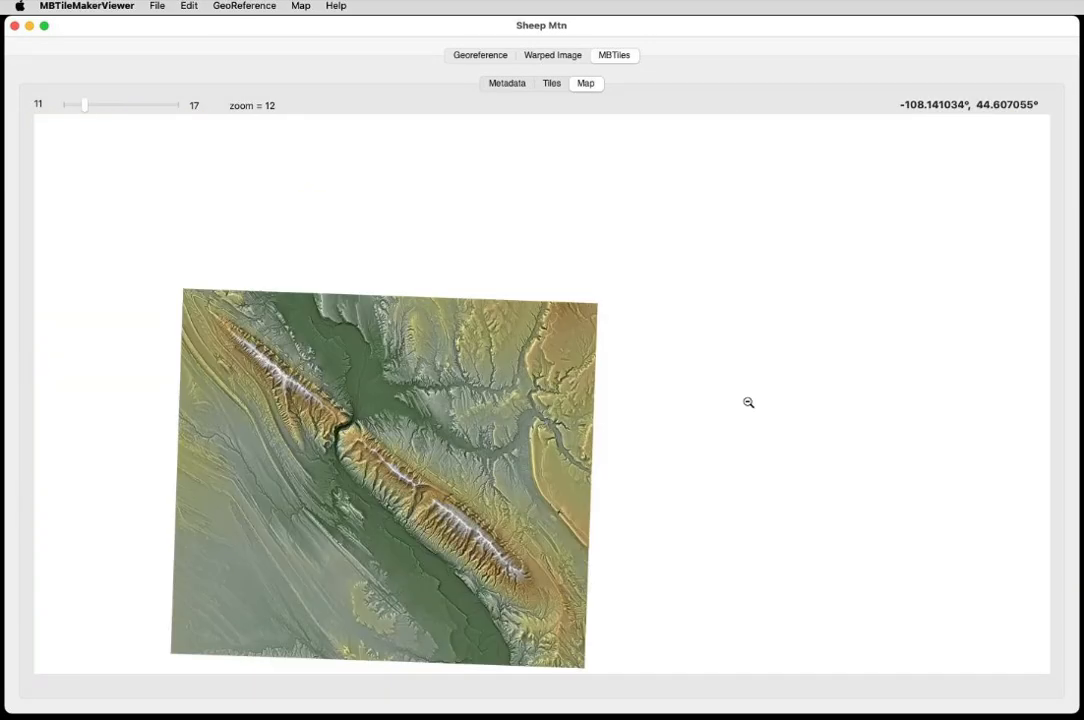
scroll(433, 457, up, 2)
scroll(433, 457, up, 1)
scroll(433, 457, down, 2)
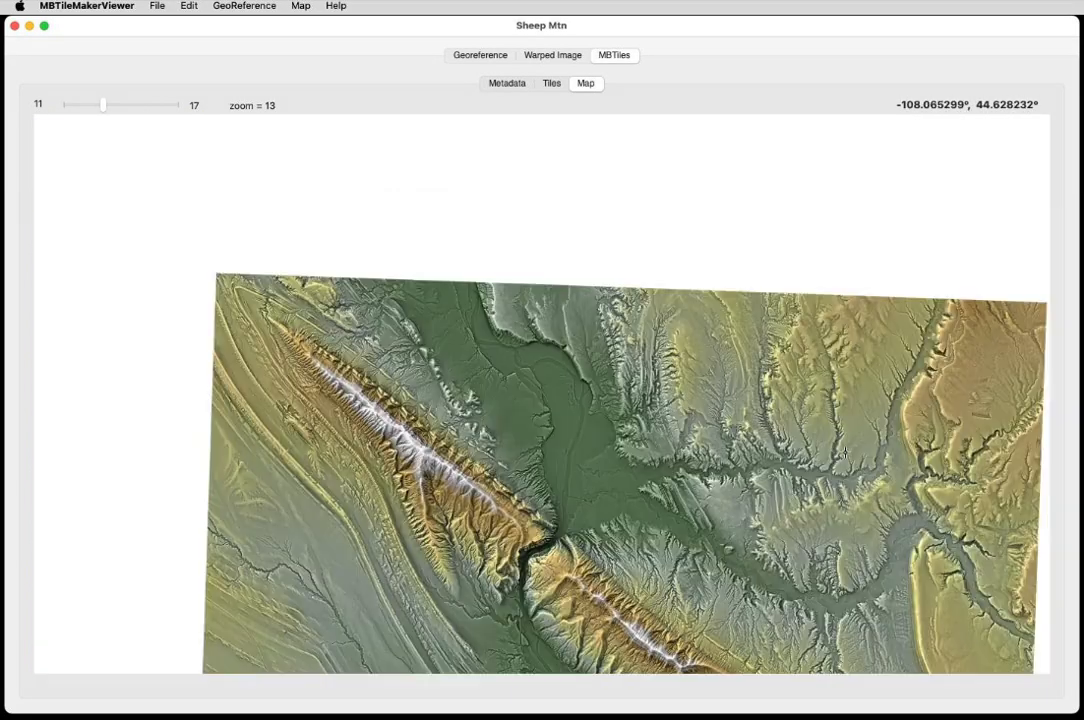
drag(799, 532, 671, 259)
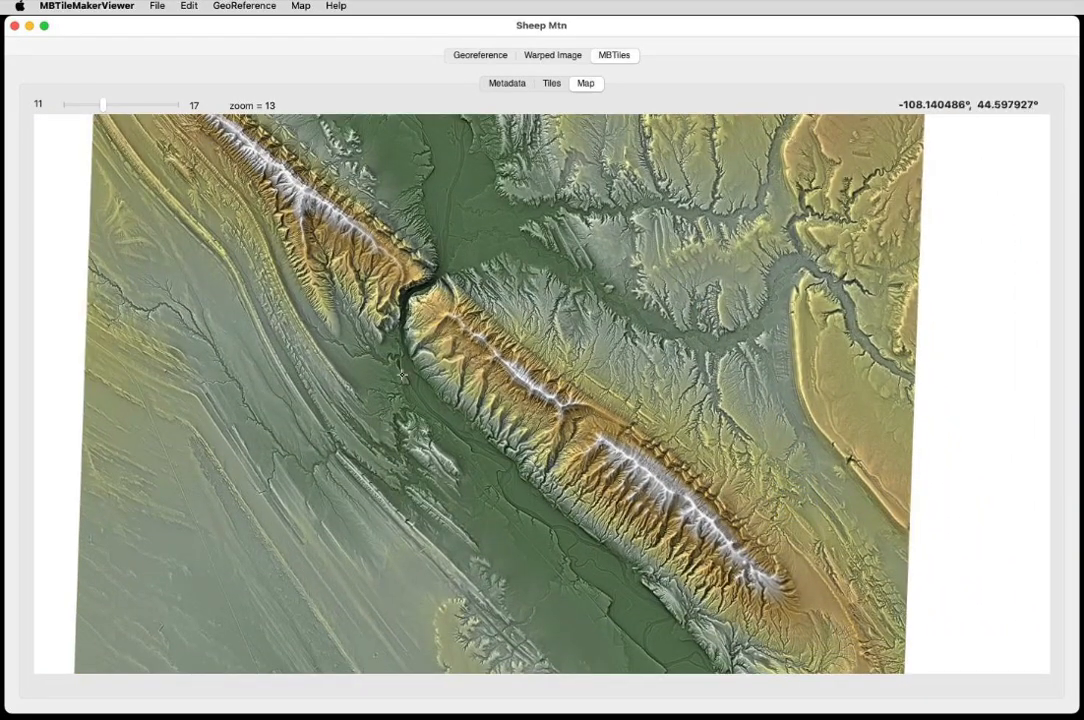
drag(402, 375, 492, 405)
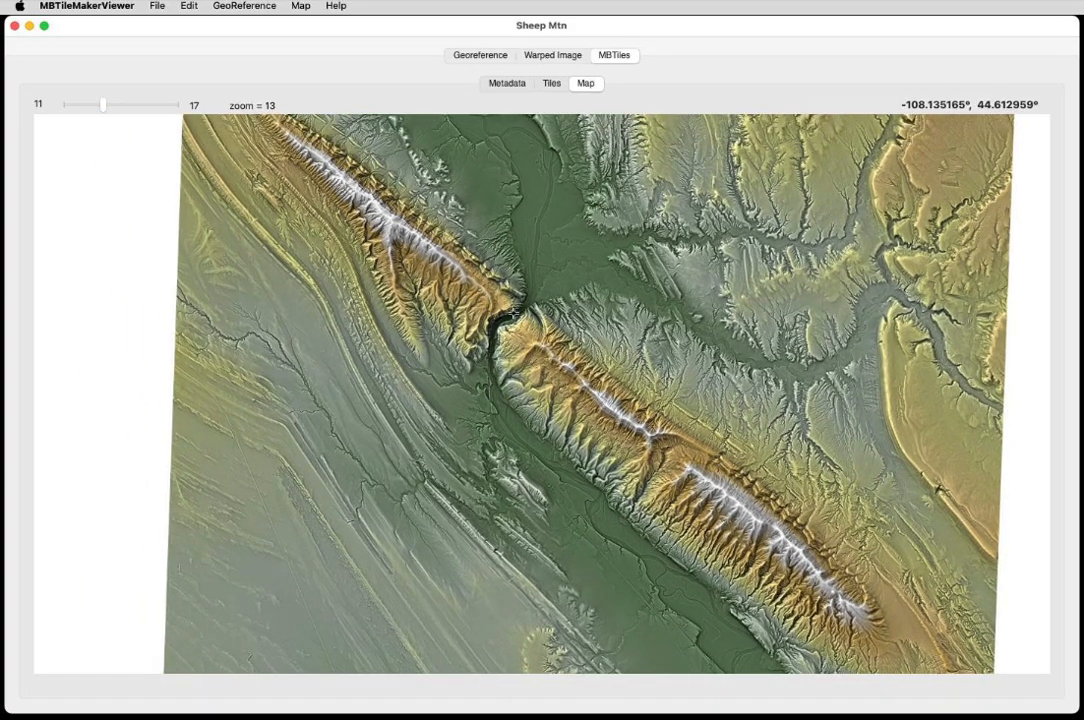
scroll(513, 315, up, 1)
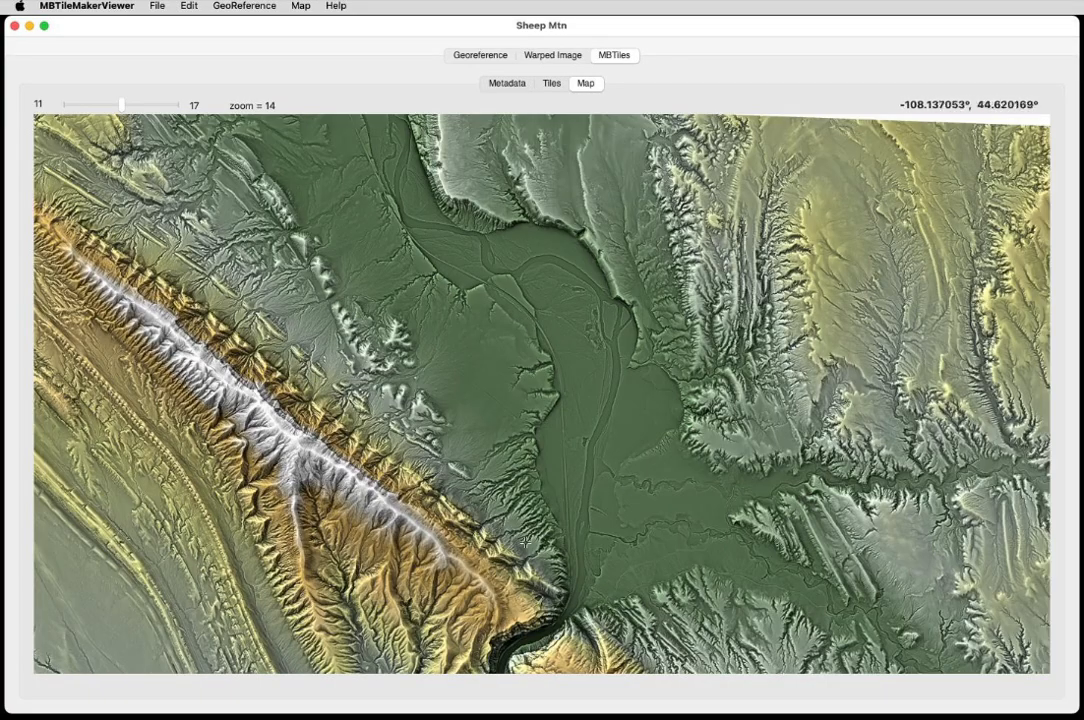
drag(496, 672, 605, 330)
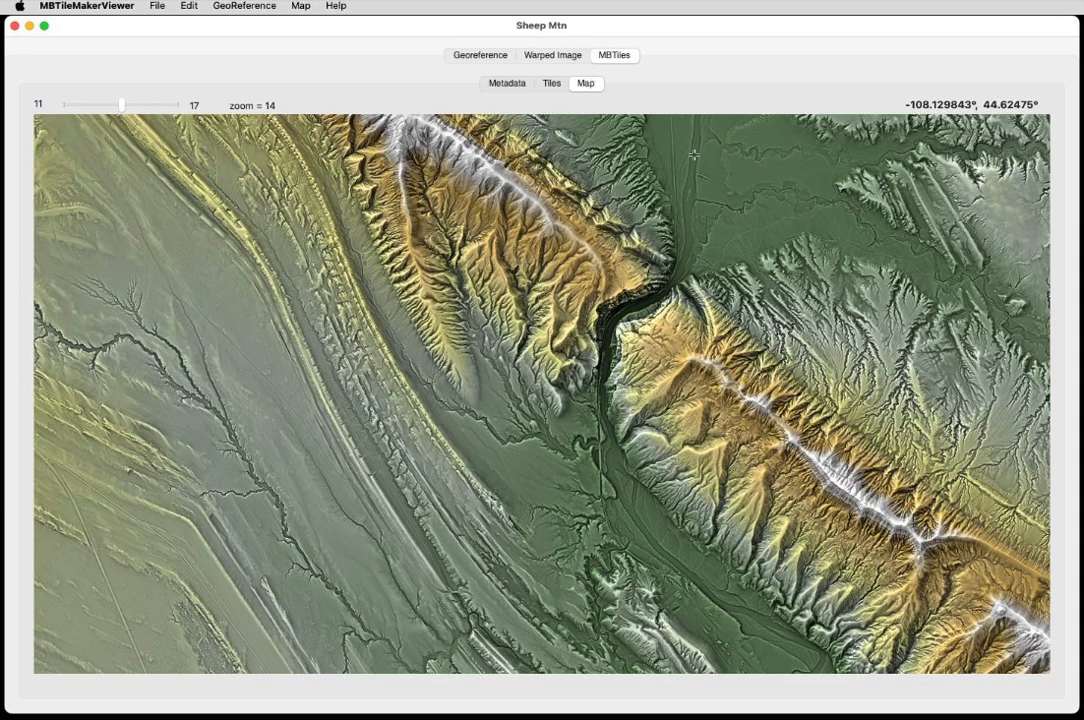
mouse_move(694, 155)
mouse_down()
mouse_move(640, 241)
mouse_move(619, 306)
mouse_up()
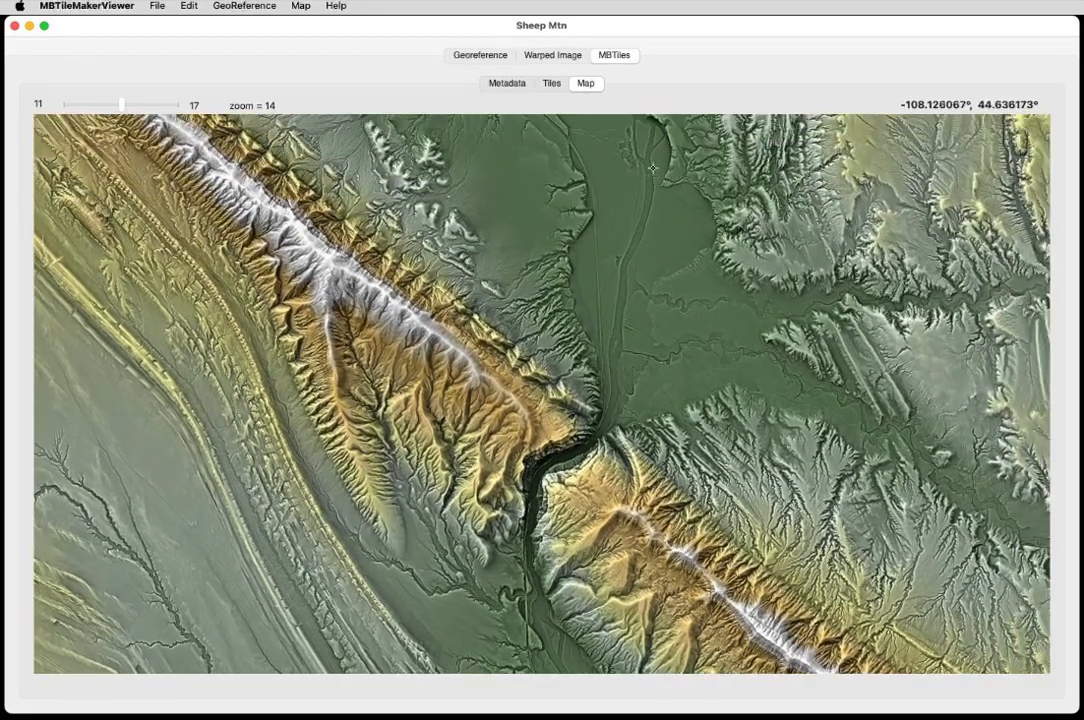
drag(653, 167, 678, 217)
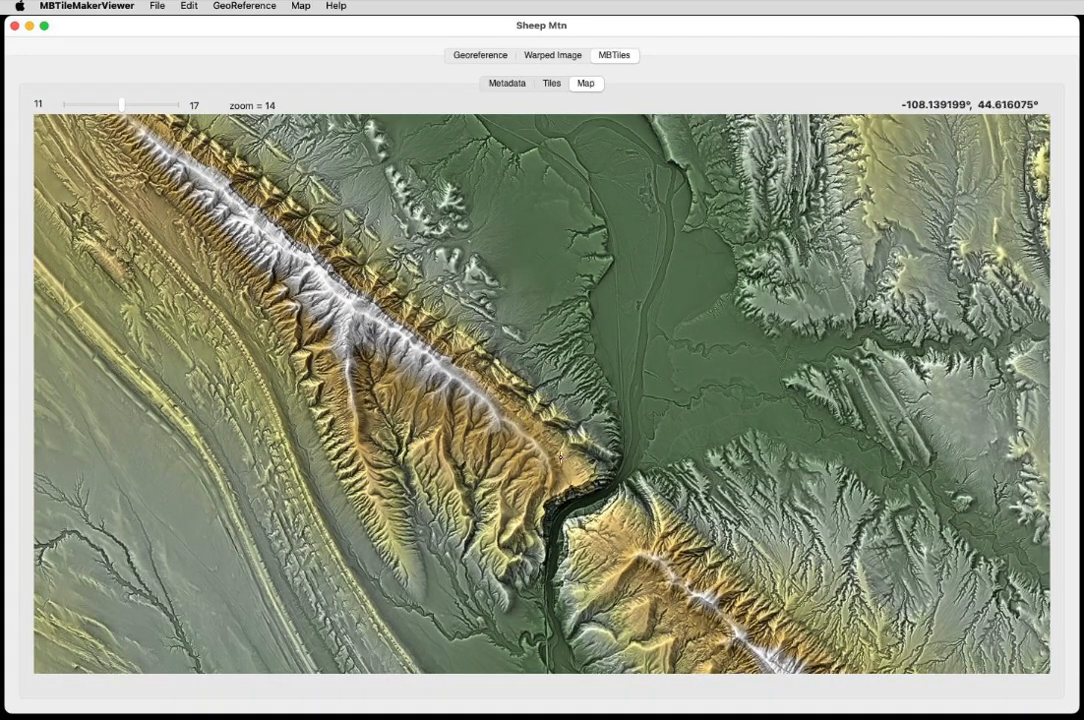
mouse_move(511, 477)
mouse_down()
mouse_move(534, 379)
mouse_move(495, 376)
mouse_up()
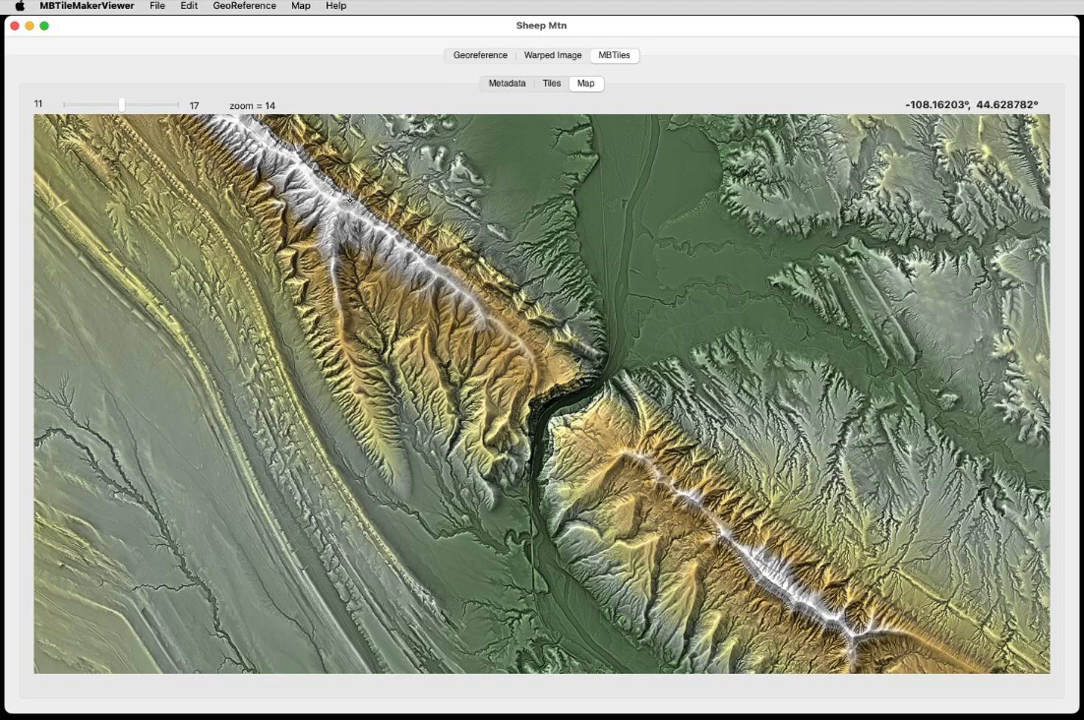
Keep panning and zooming the MBTiles map preview to examine terrain detail across zoom levels 14 to 17.
drag(344, 208, 303, 212)
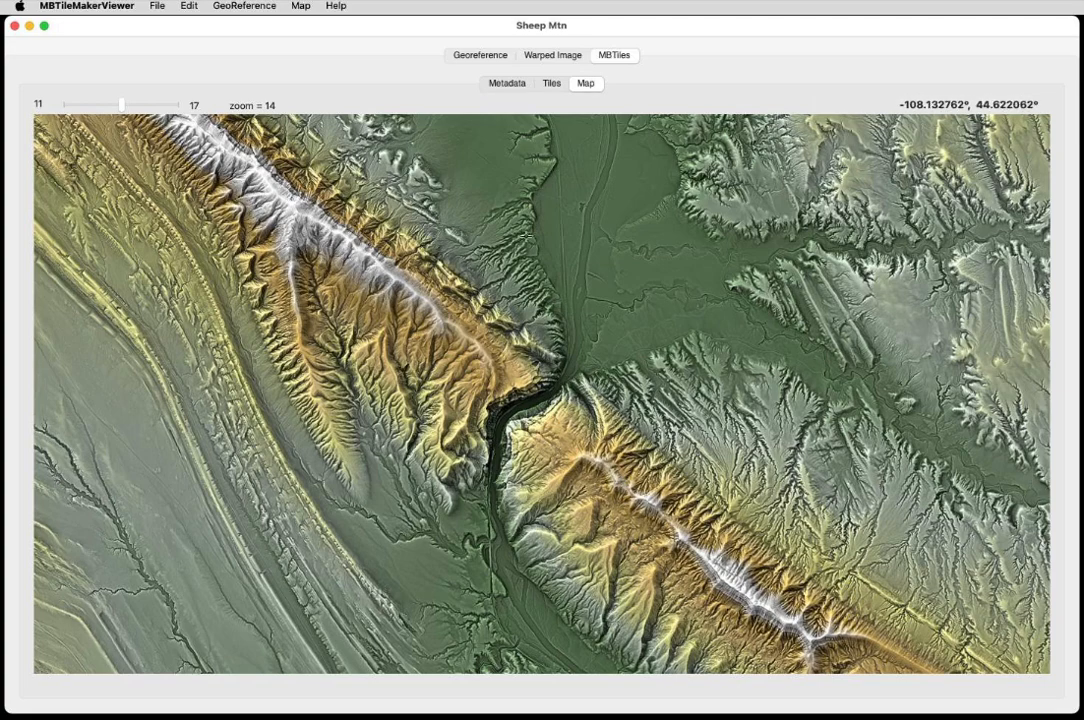
mouse_move(309, 271)
mouse_down()
mouse_move(560, 482)
mouse_move(596, 540)
mouse_move(449, 596)
mouse_up()
drag(378, 579, 552, 111)
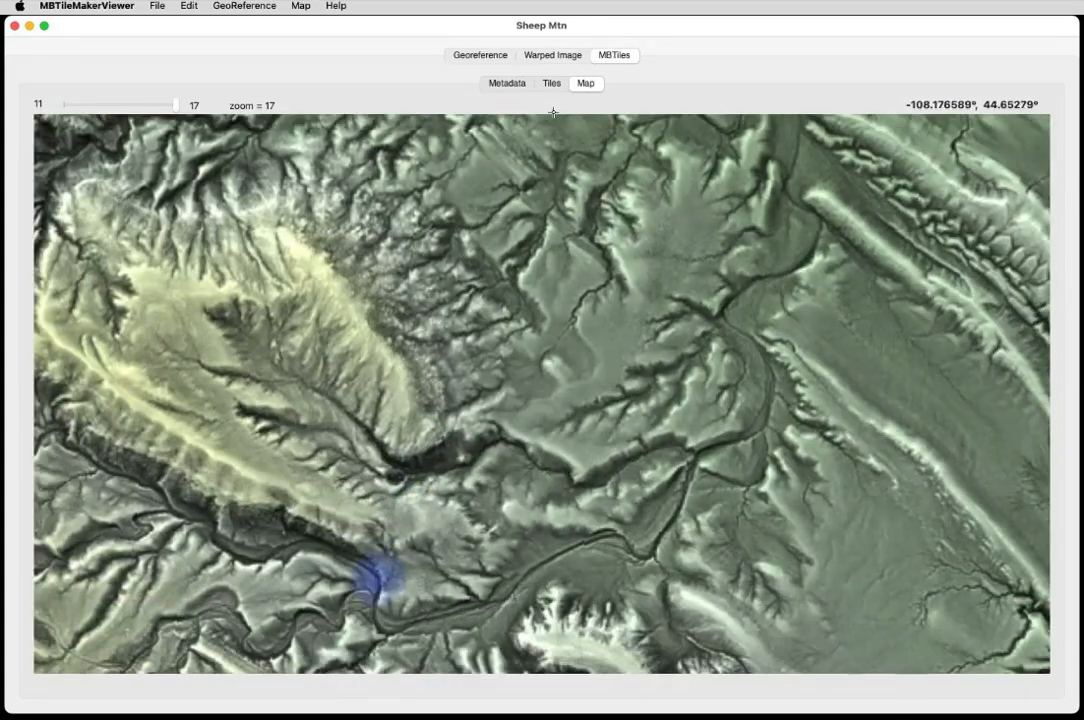
drag(598, 508, 606, 70)
drag(624, 525, 573, 20)
drag(523, 499, 613, 119)
drag(450, 450, 671, 323)
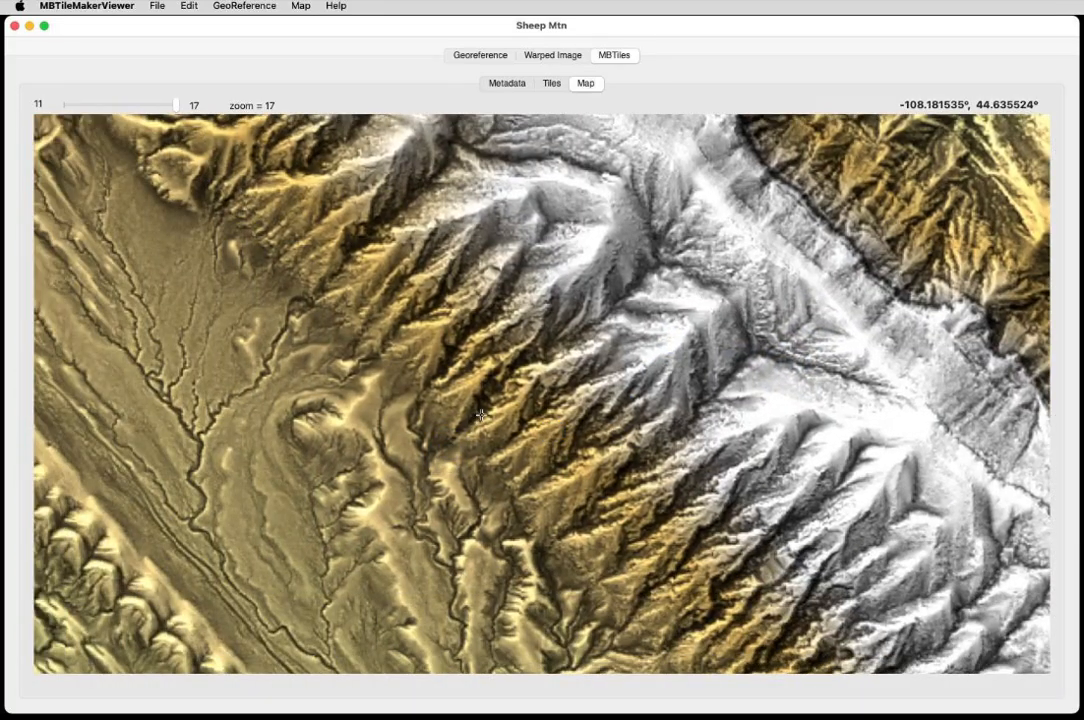
scroll(481, 415, down, 3)
scroll(479, 423, up, 2)
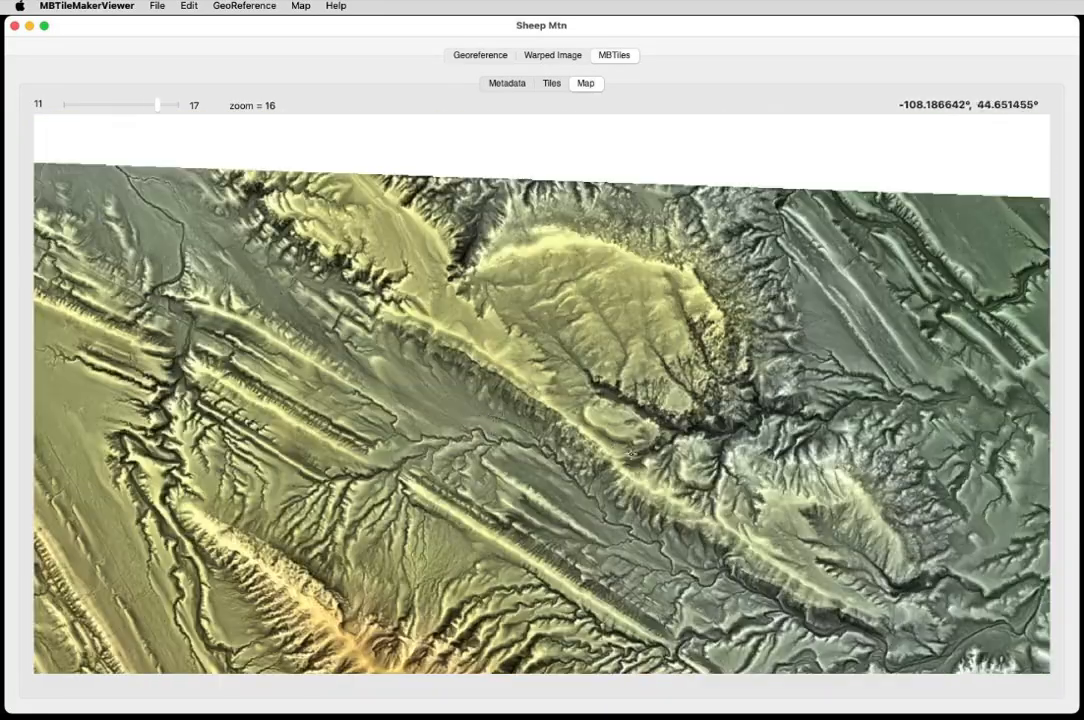
drag(590, 579, 405, 120)
drag(620, 518, 505, 325)
drag(762, 576, 407, 337)
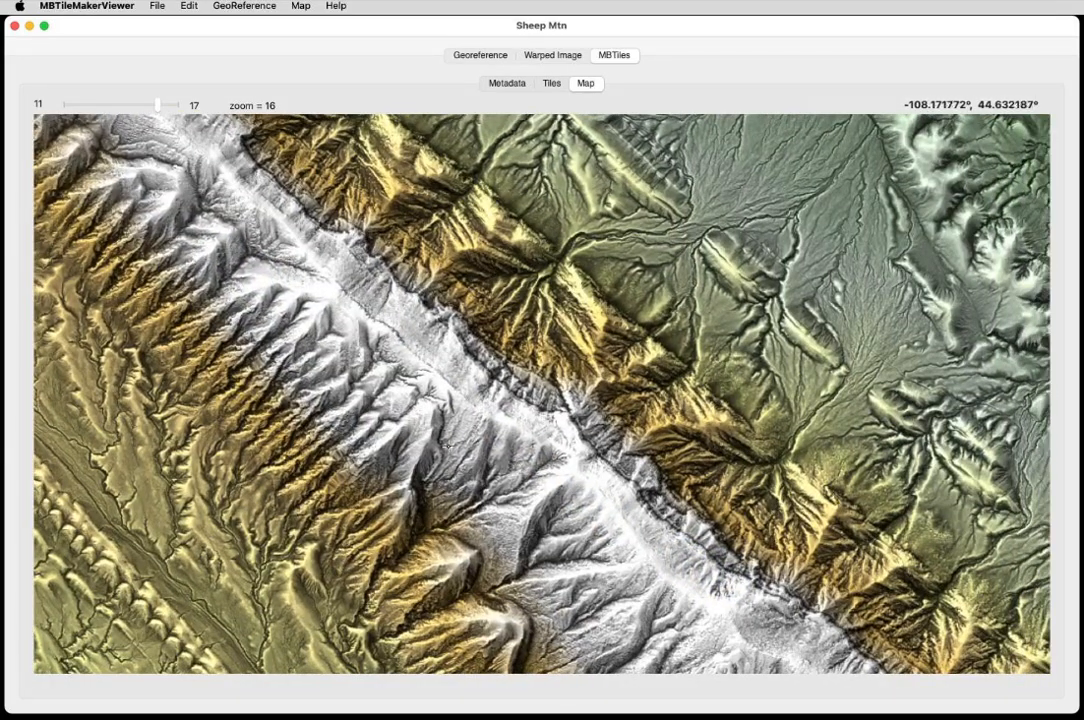
drag(505, 475, 525, 423)
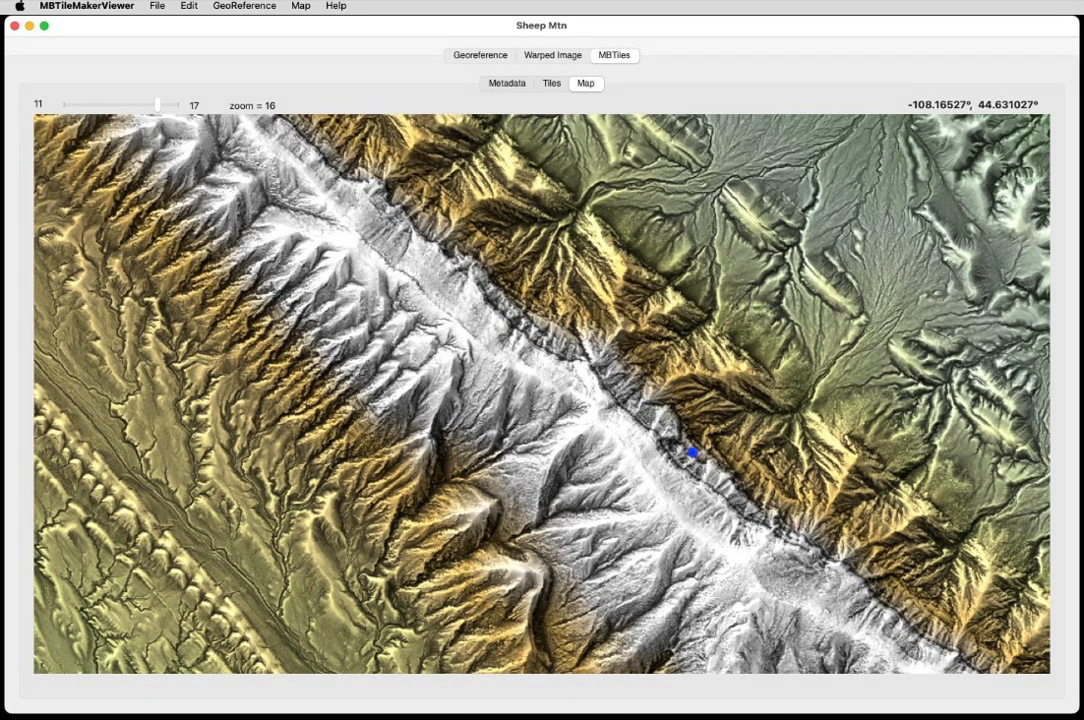
drag(692, 452, 616, 231)
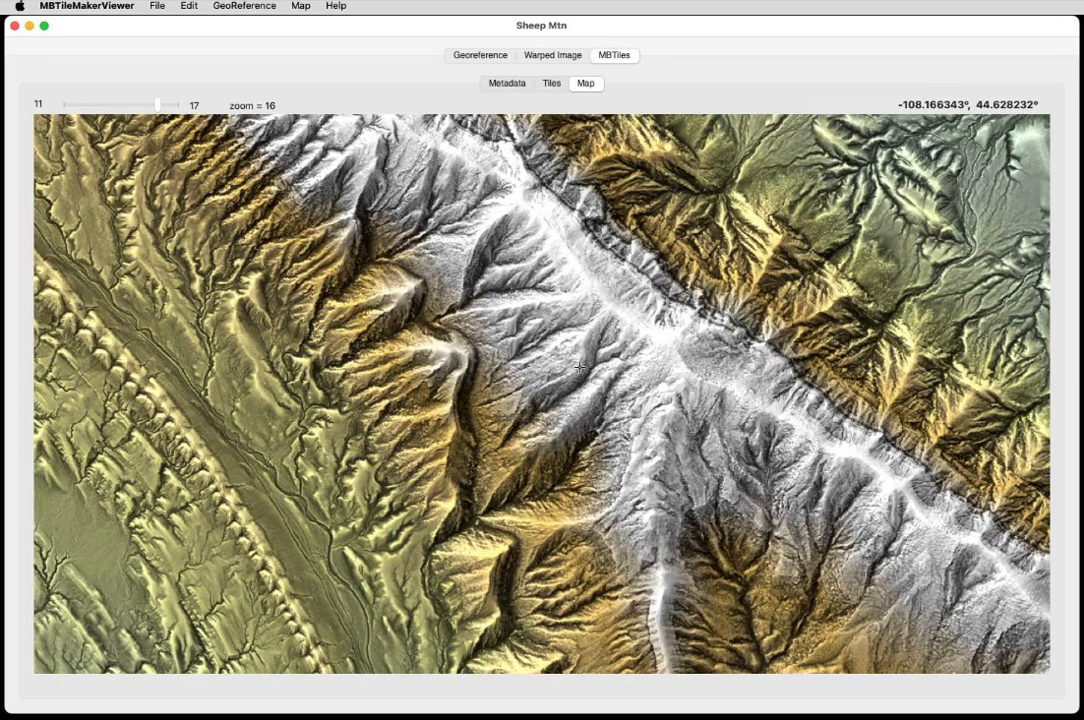
scroll(580, 368, down, 3)
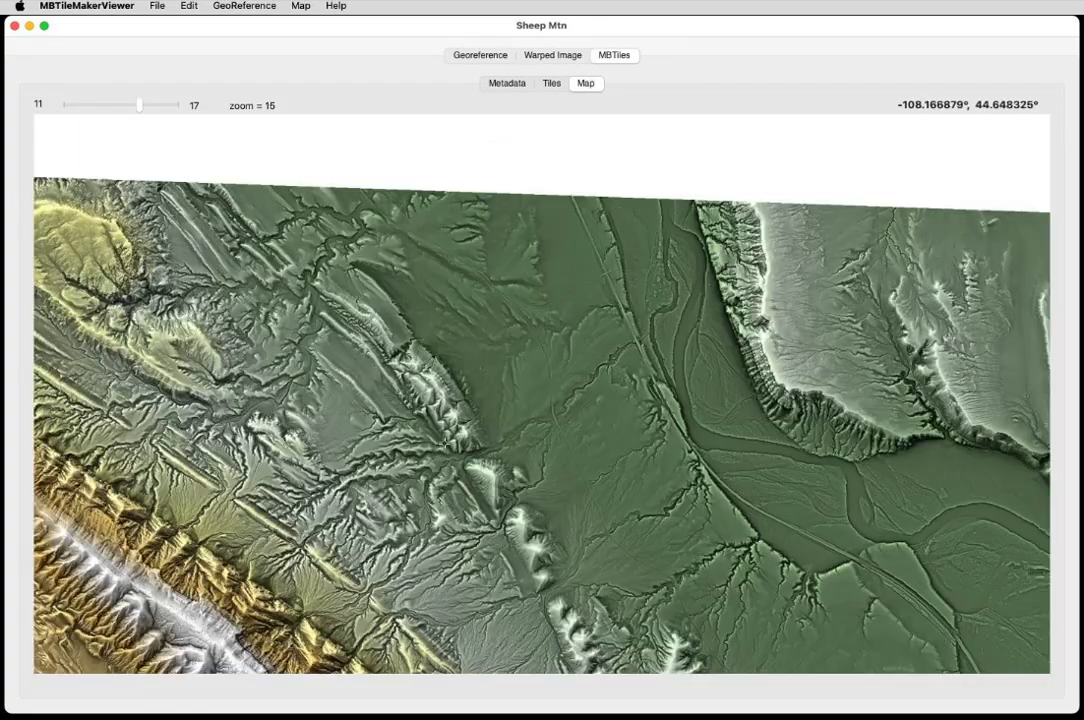
drag(520, 559, 639, 373)
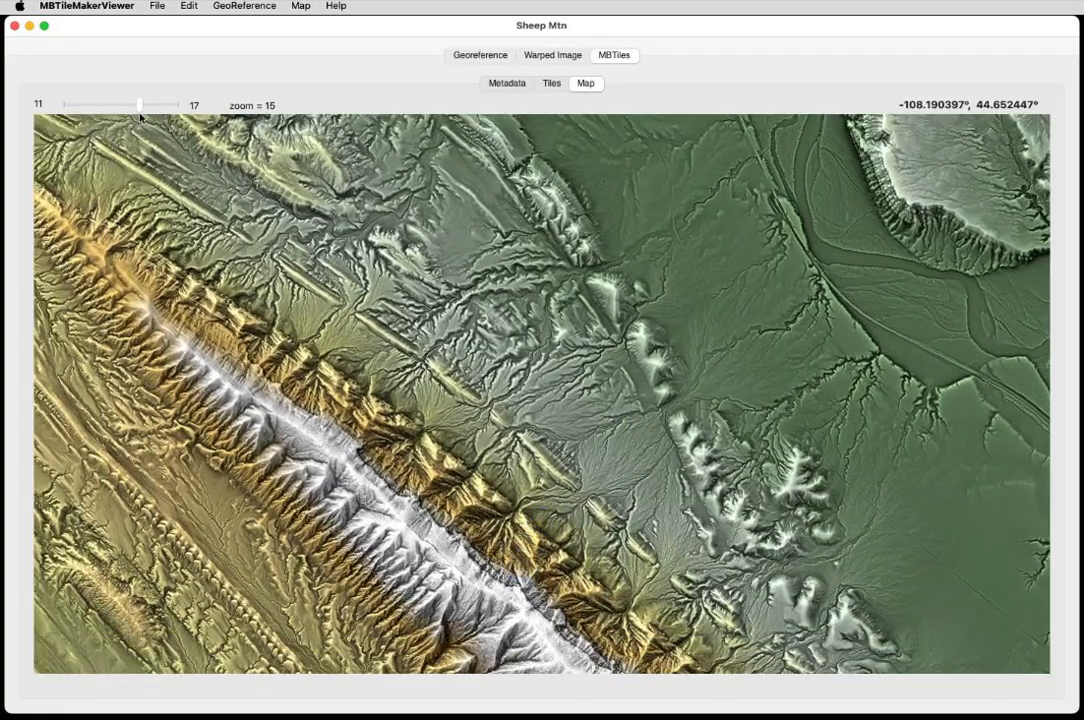
drag(139, 107, 145, 110)
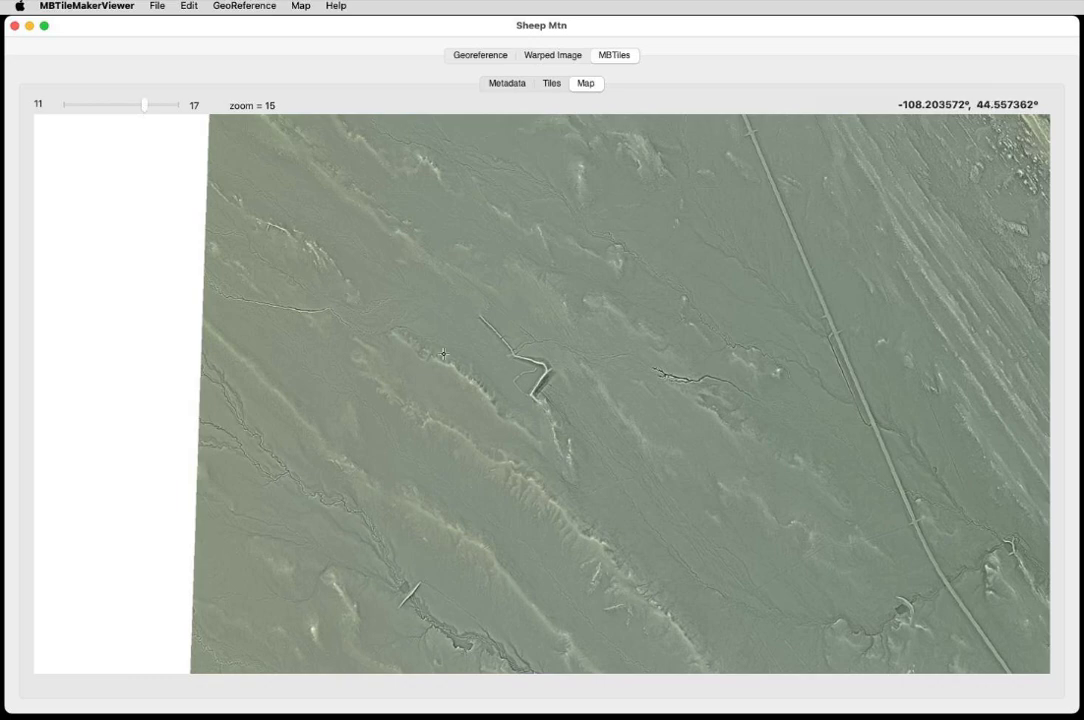
drag(699, 466, 612, 441)
drag(488, 409, 211, 381)
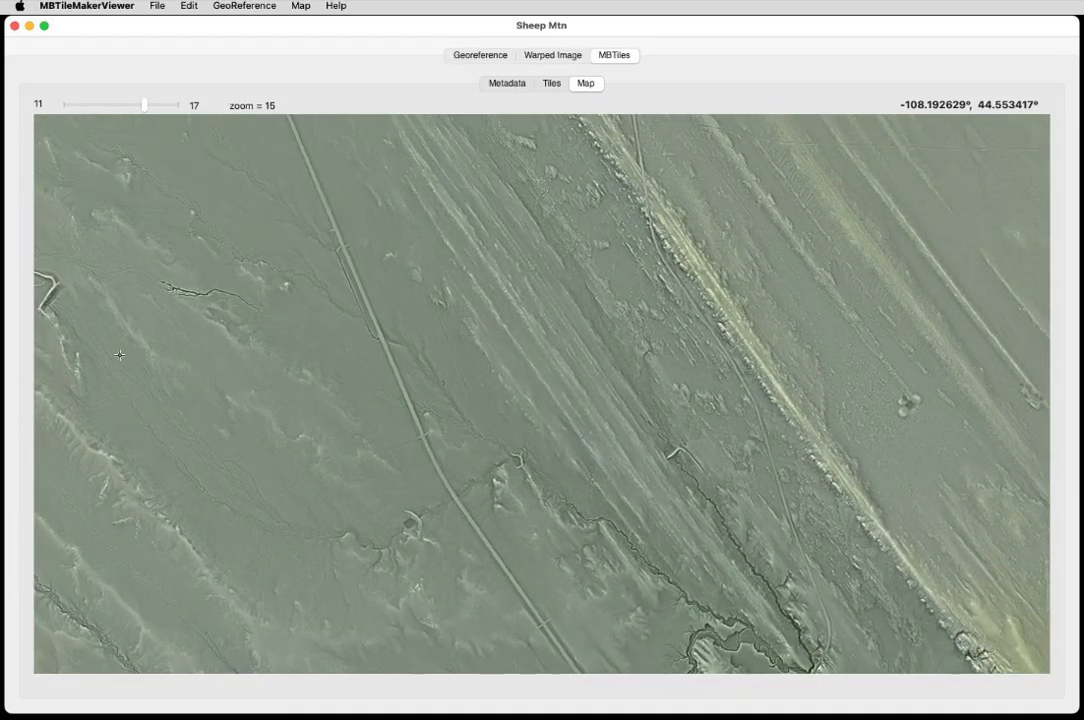
Pan across the MBTiles map preview at zoom levels 15 to 17 to inspect fine terrain detail.
alt+click(612, 455)
super+click(612, 456)
super+click(612, 456)
super+click(612, 456)
drag(677, 342, 330, 560)
drag(673, 281, 370, 580)
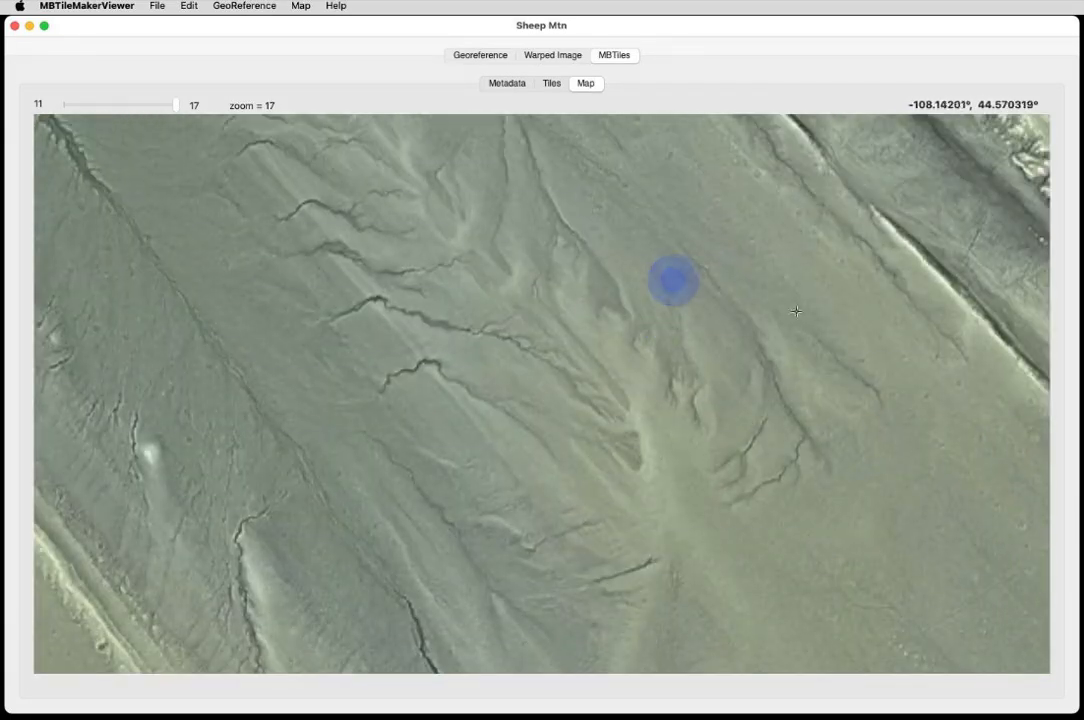
drag(818, 225, 382, 590)
drag(670, 266, 460, 482)
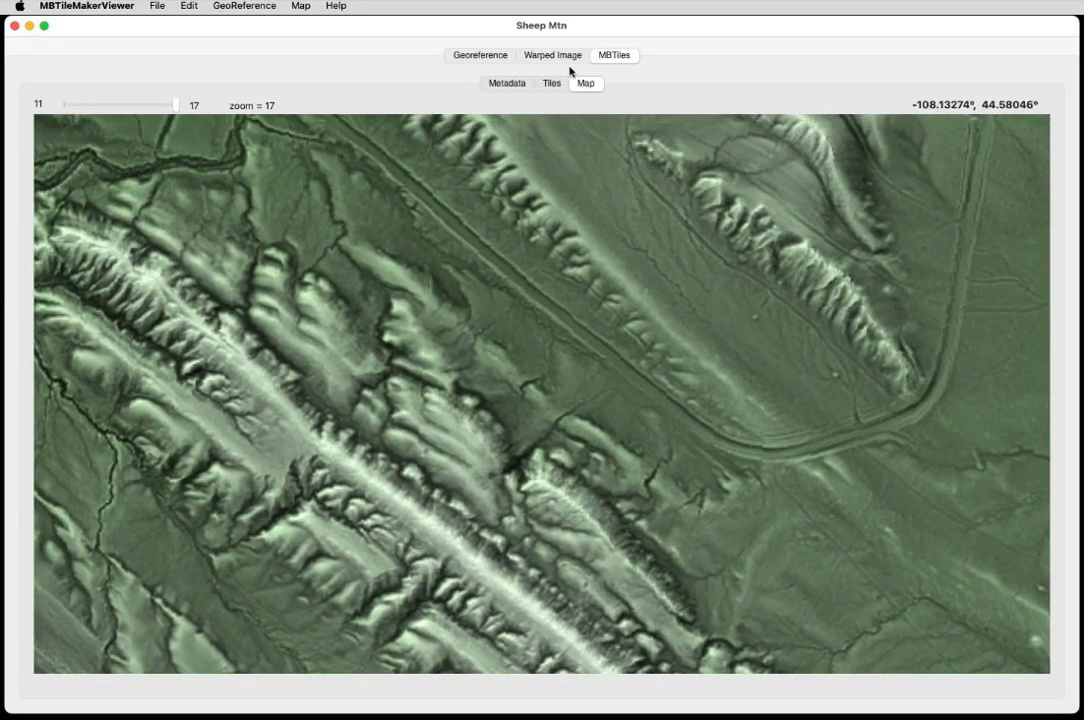
Review the MBTiles metadata, then browse the tile list and select a zoom 13 tile to preview it.
click(503, 86)
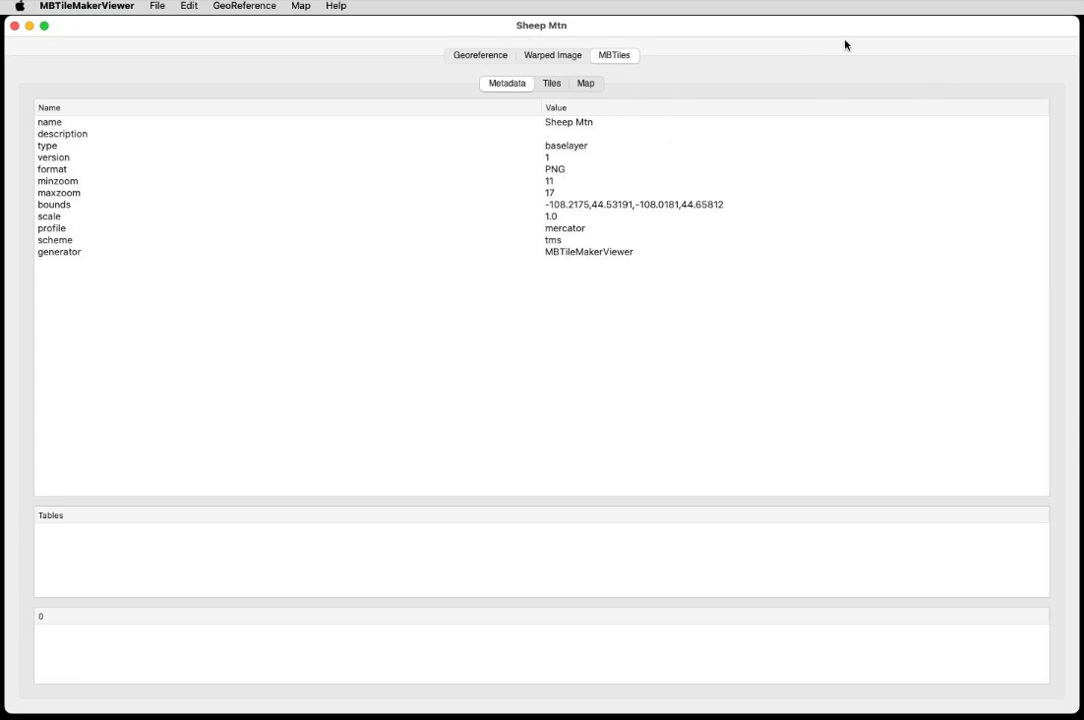
click(553, 85)
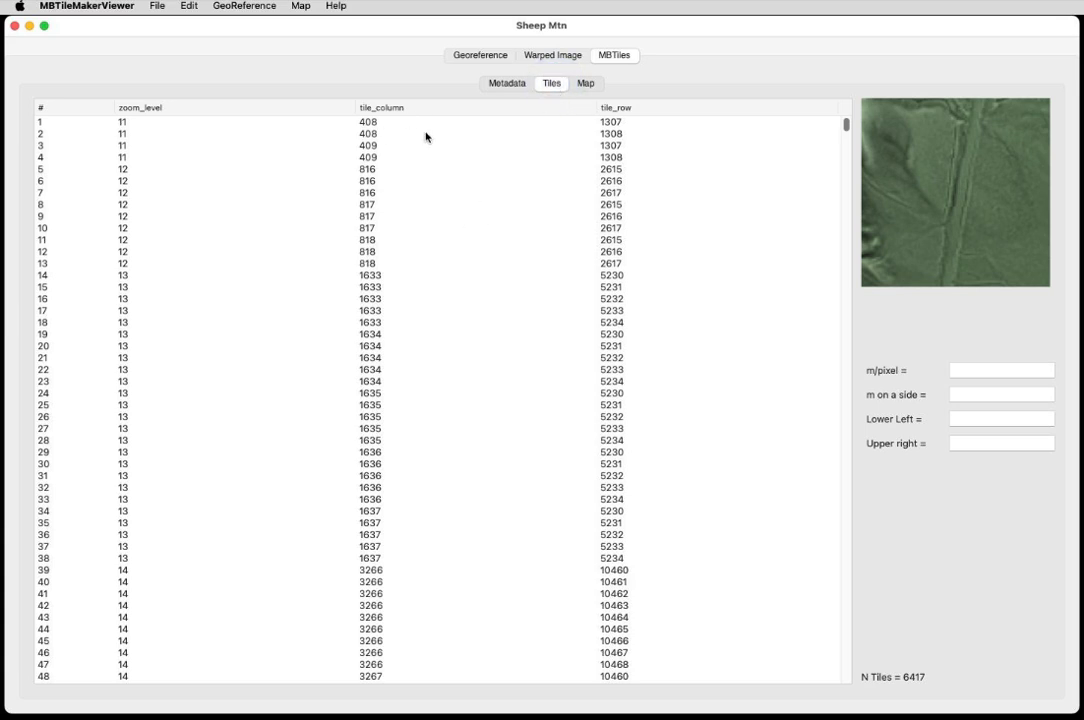
click(447, 429)
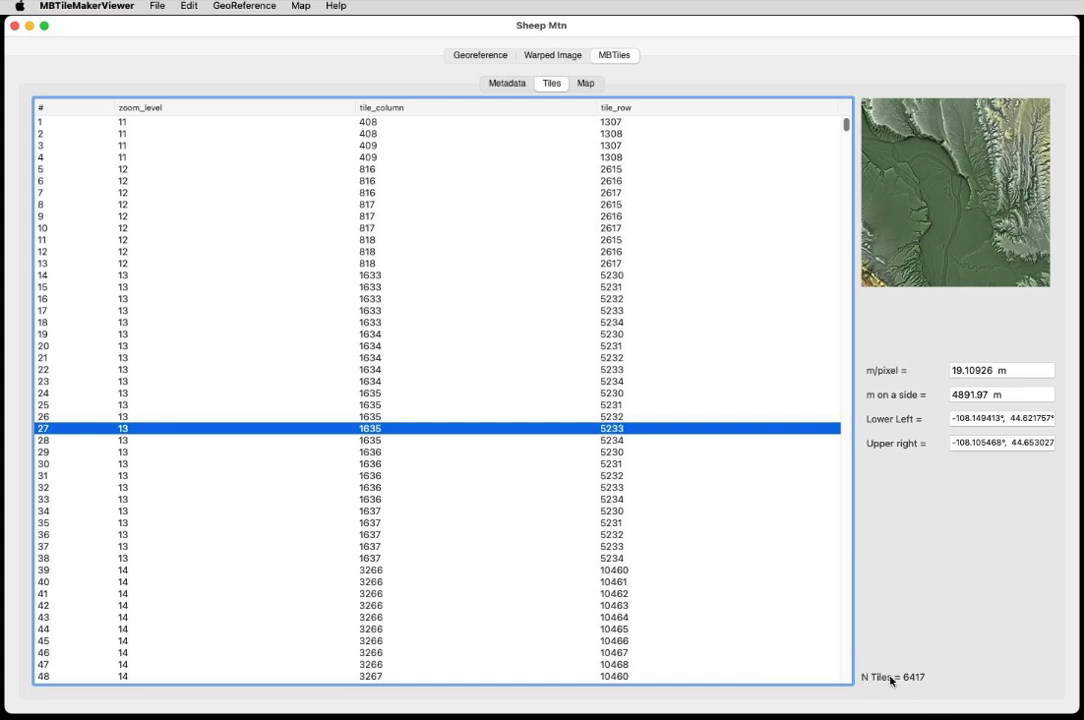
scroll(530, 433, down, 3)
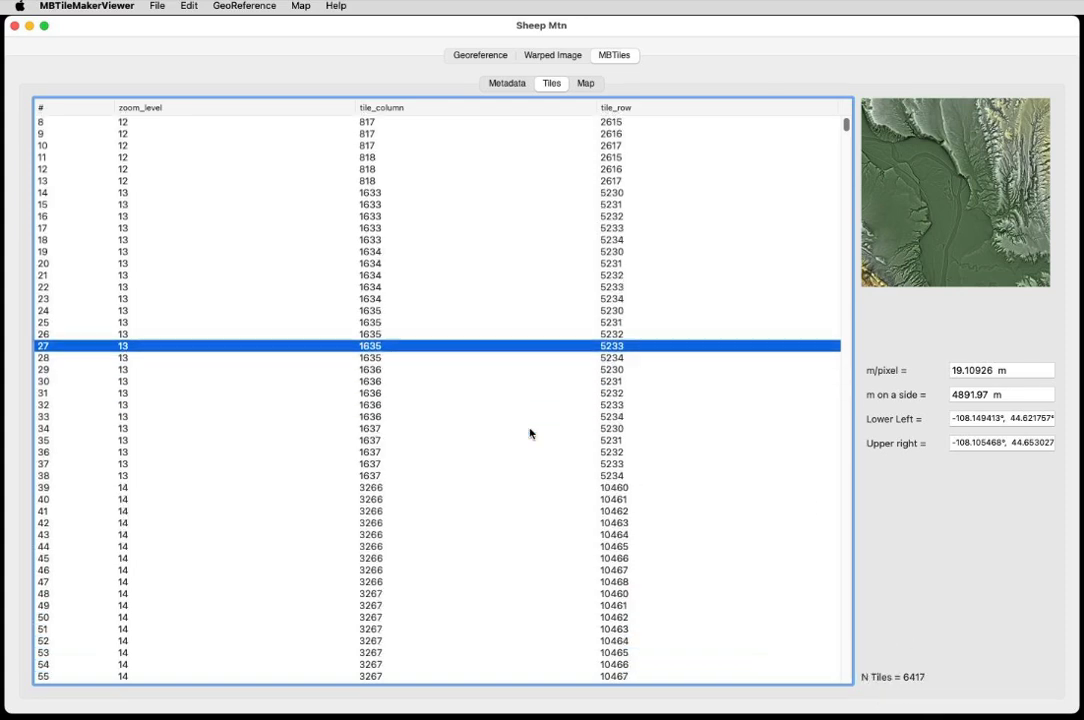
scroll(530, 433, down, 1)
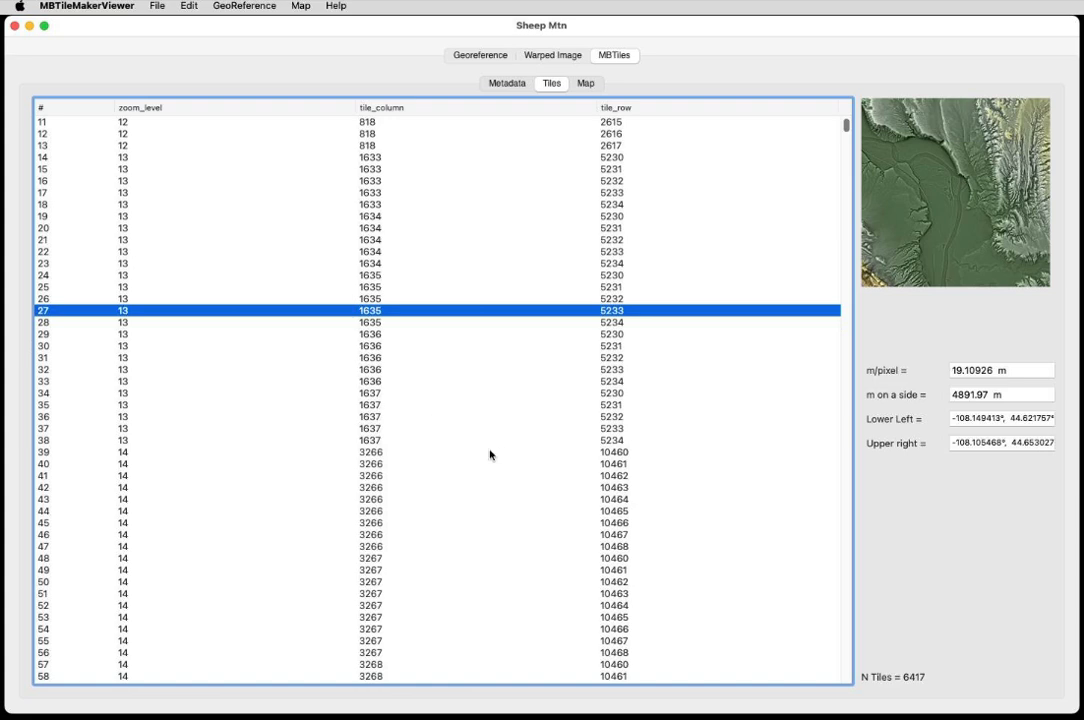
scroll(490, 455, down, 20)
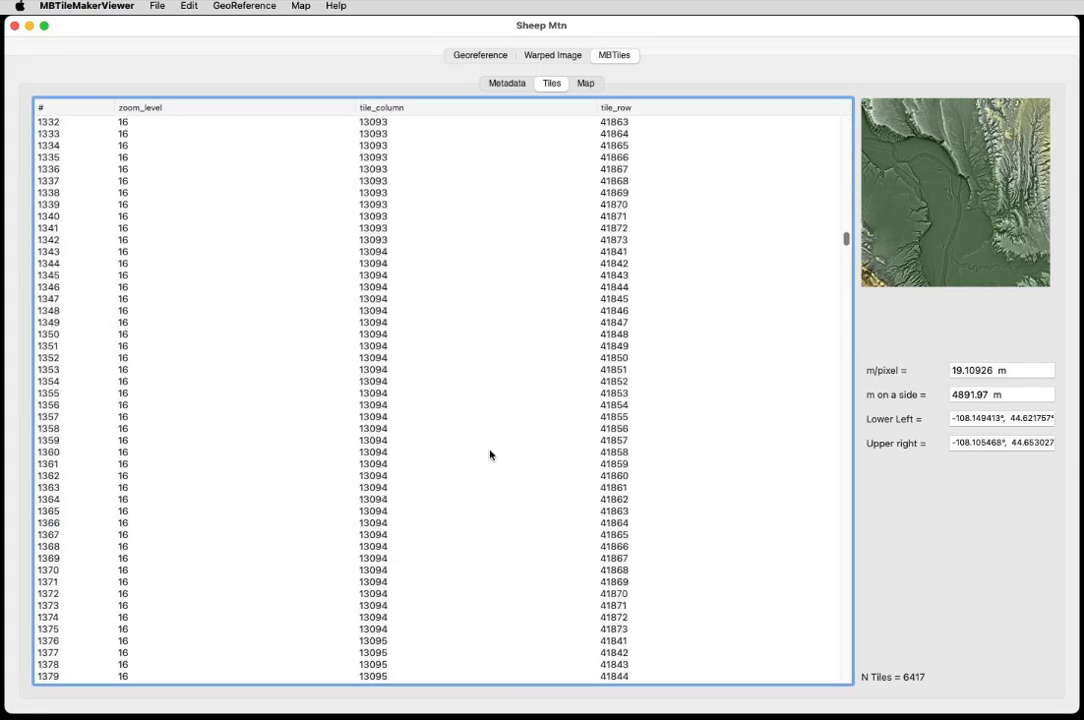
scroll(490, 455, down, 10)
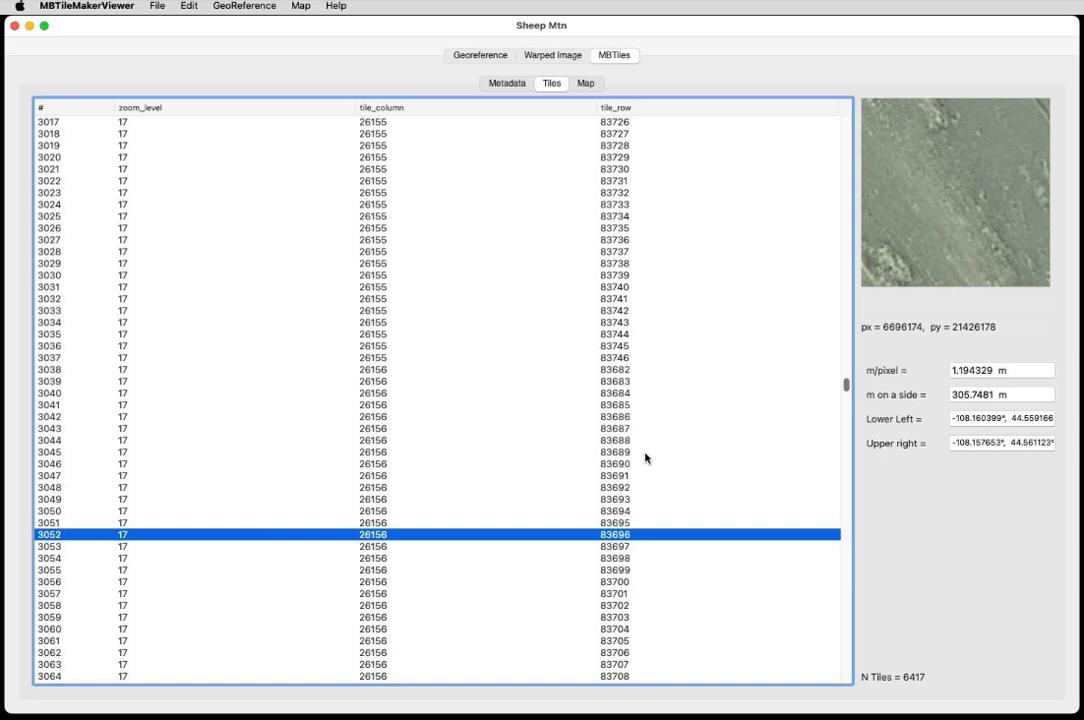
scroll(653, 486, down, 5)
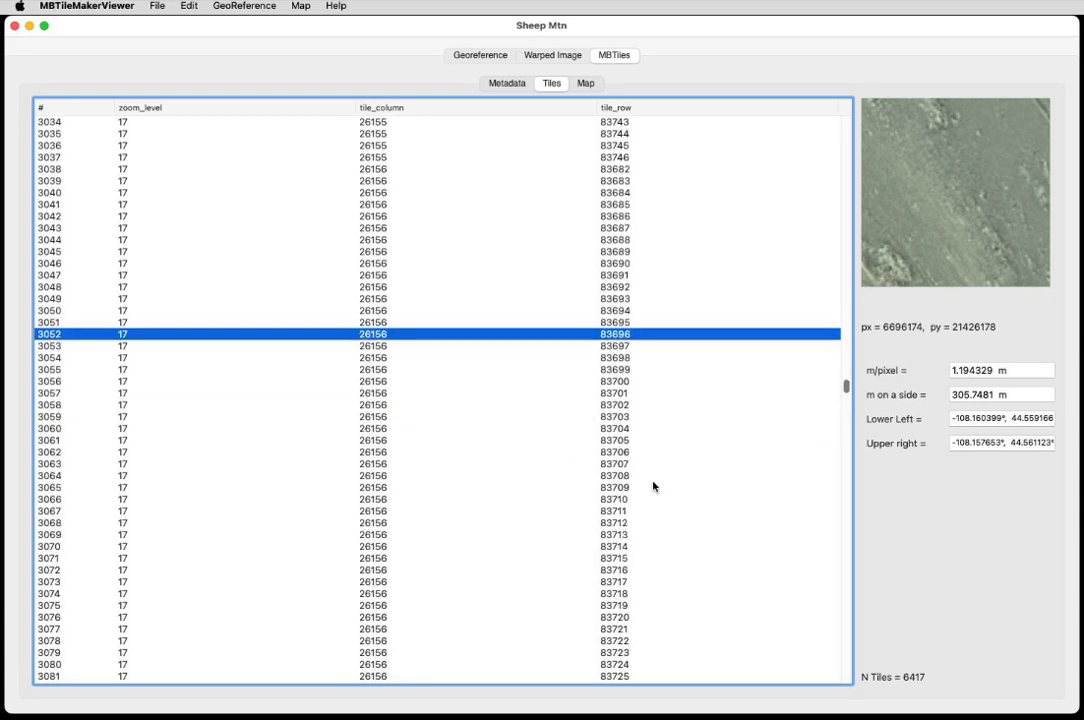
scroll(653, 486, up, 2)
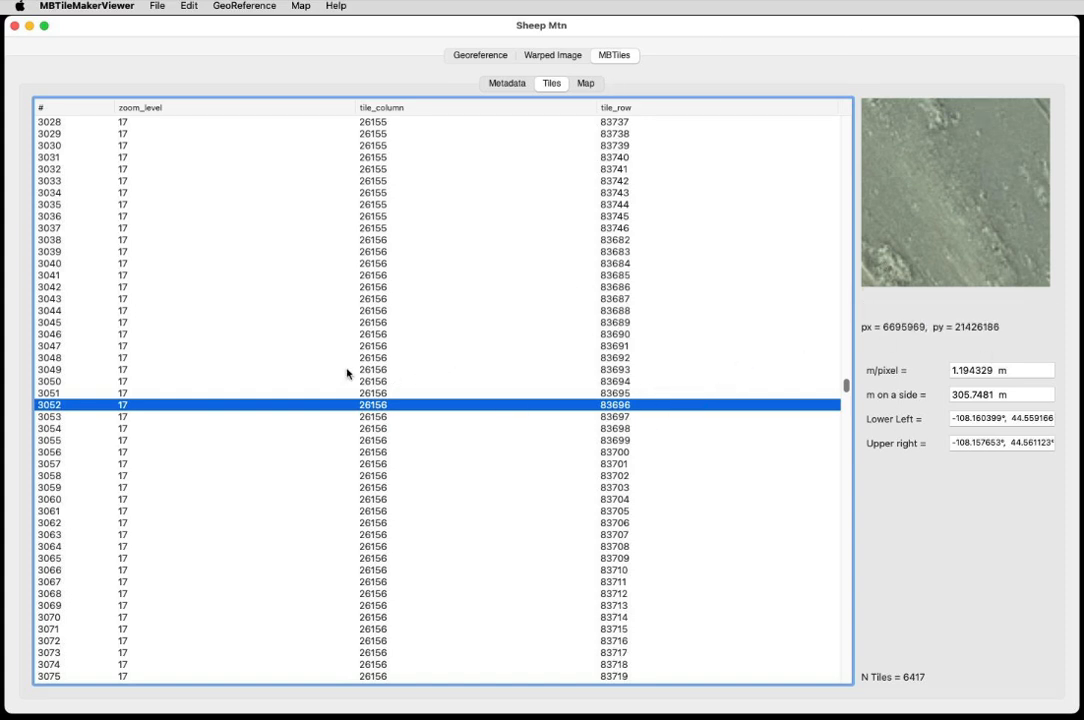
scroll(368, 375, down, 5)
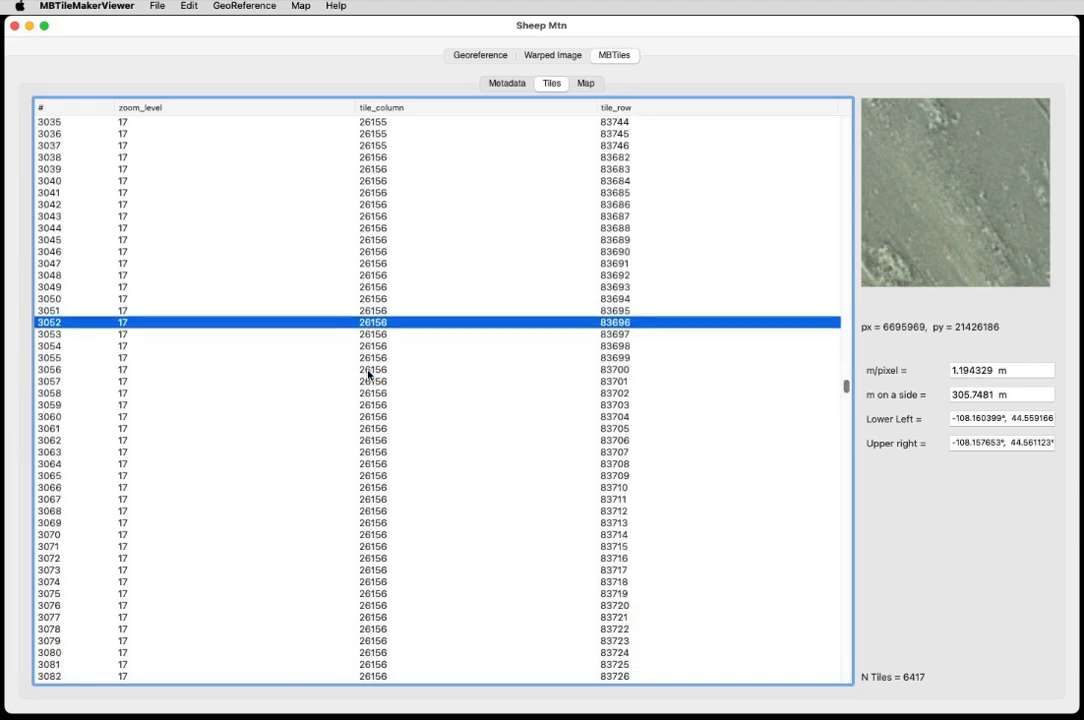
scroll(368, 375, down, 8)
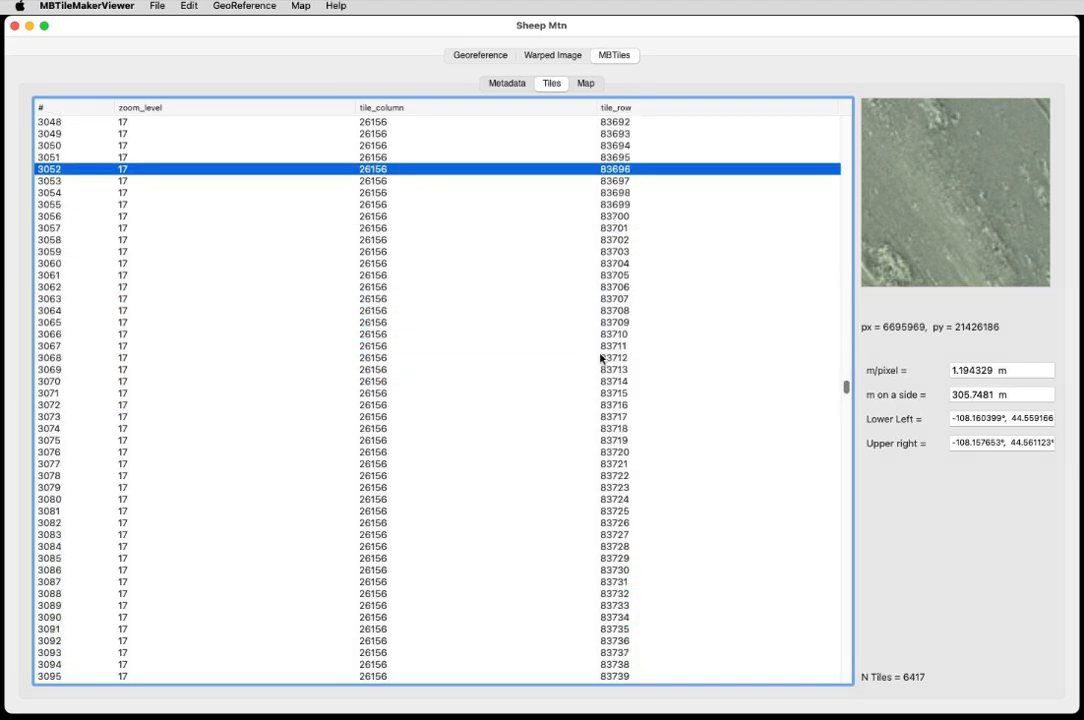
Step through neighbouring zoom 17 tiles in the tile list to preview each tile and its bounds.
click(656, 346)
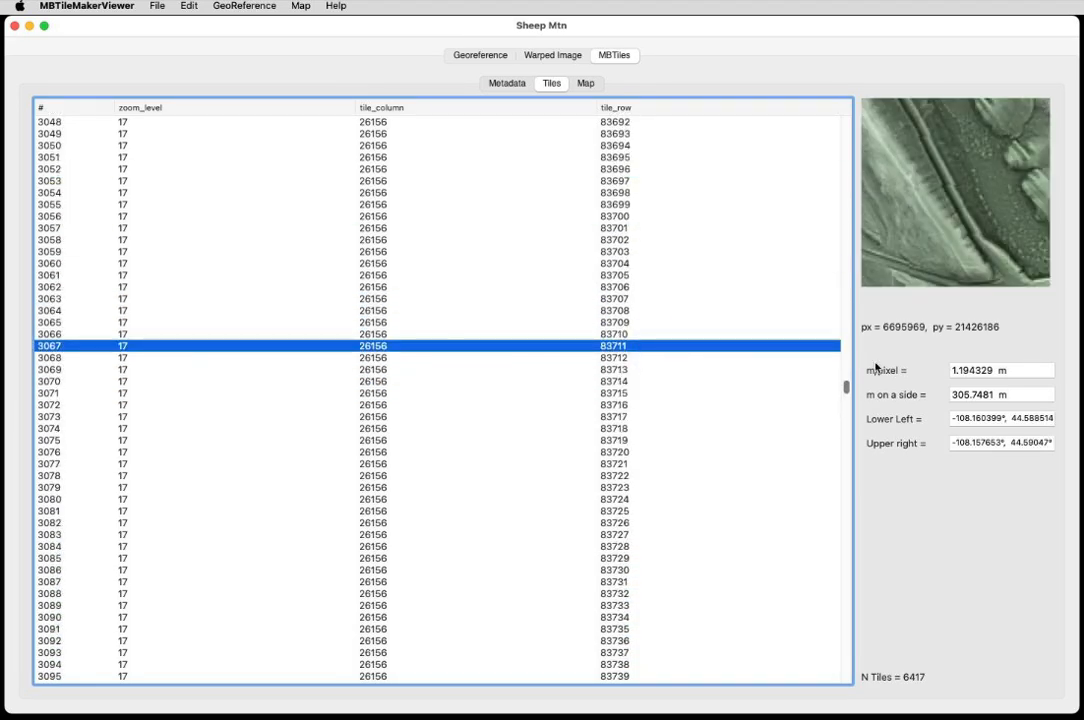
key(Down)
key(Down)
key(Down)
key(Down)
key(Down)
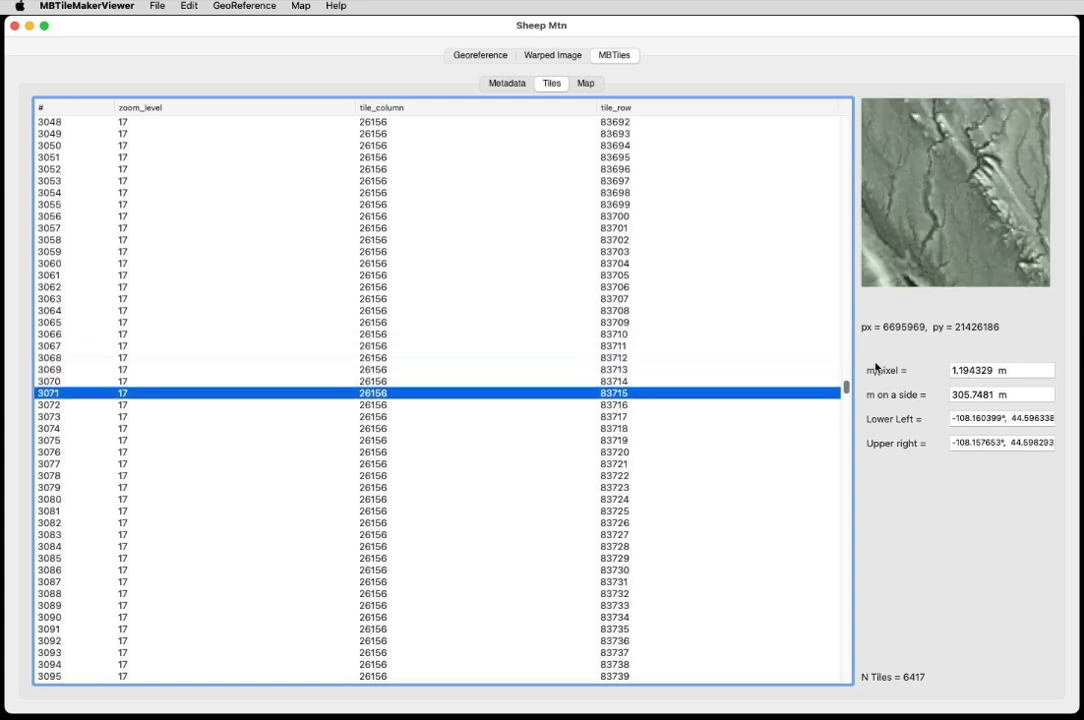
key(Down)
key(Down)
key(Up)
key(Up)
key(Up)
key(Up)
key(Up)
key(Up)
key(Up)
key(Up)
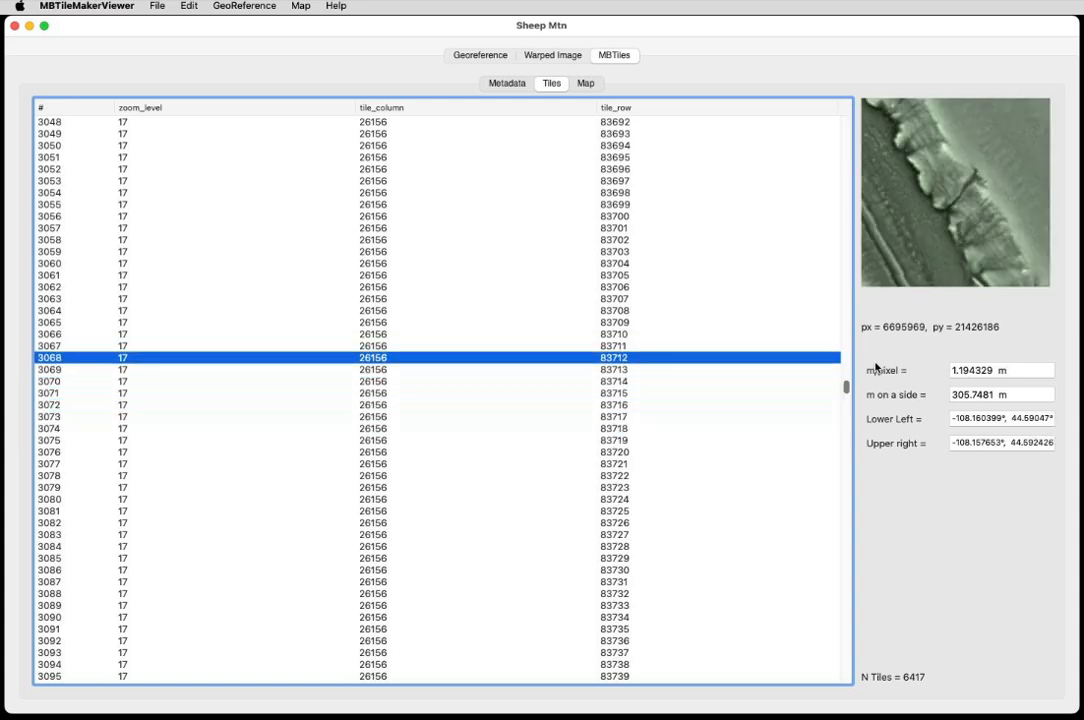
key(Up)
key(Up)
key(Up)
key(Up)
key(Up)
key(Up)
key(Up)
key(Up)
key(Up)
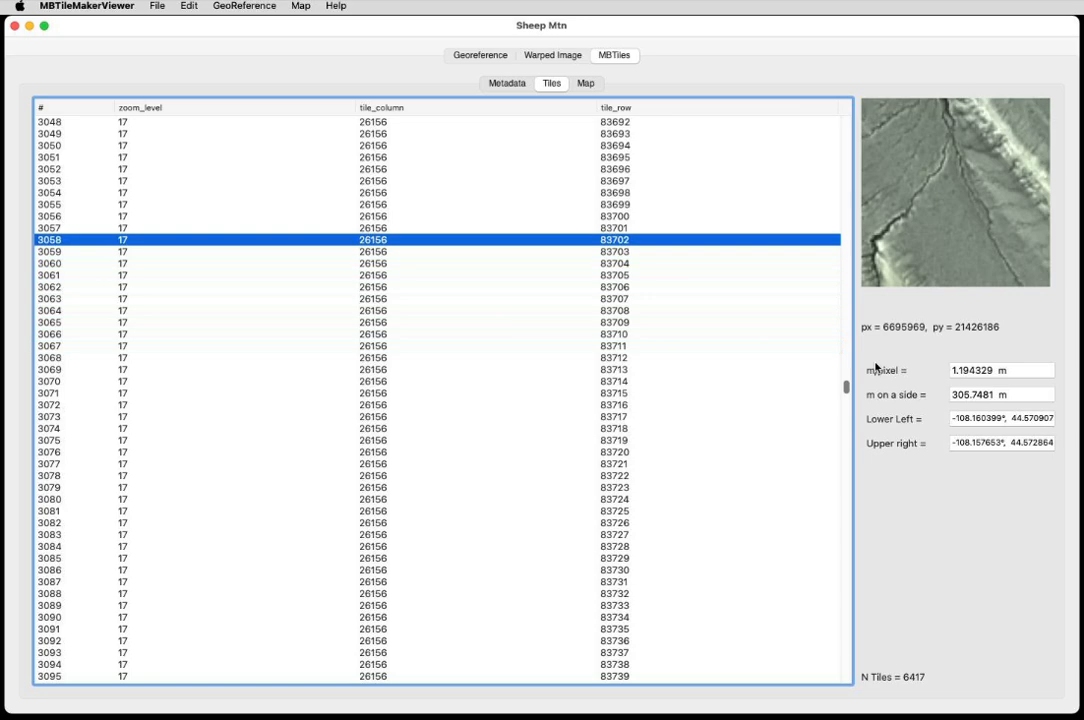
key(Up)
key(Up)
key(Up)
key(Up)
key(Up)
key(Down)
key(Down)
key(Down)
key(Down)
key(Down)
key(Down)
key(Down)
key(Down)
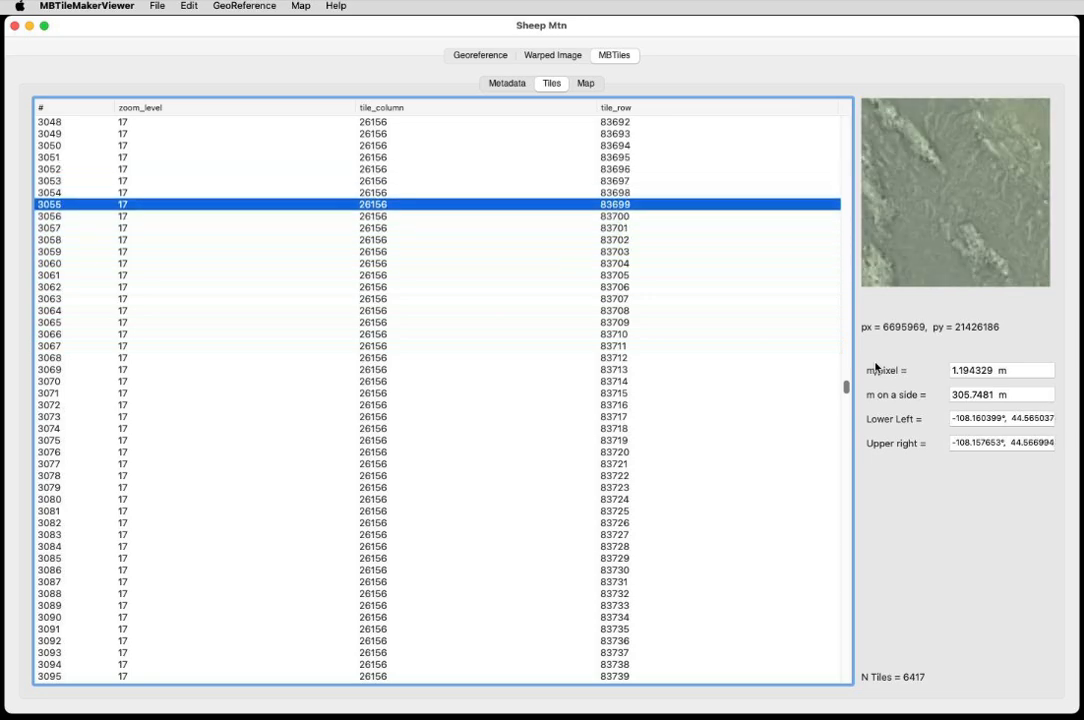
key(Down)
key(Down)
key(Down)
key(Down)
key(Down)
key(Down)
key(Down)
key(Down)
key(Down)
key(Down)
key(Down)
key(Down)
key(Down)
key(Down)
key(Down)
key(Down)
key(Down)
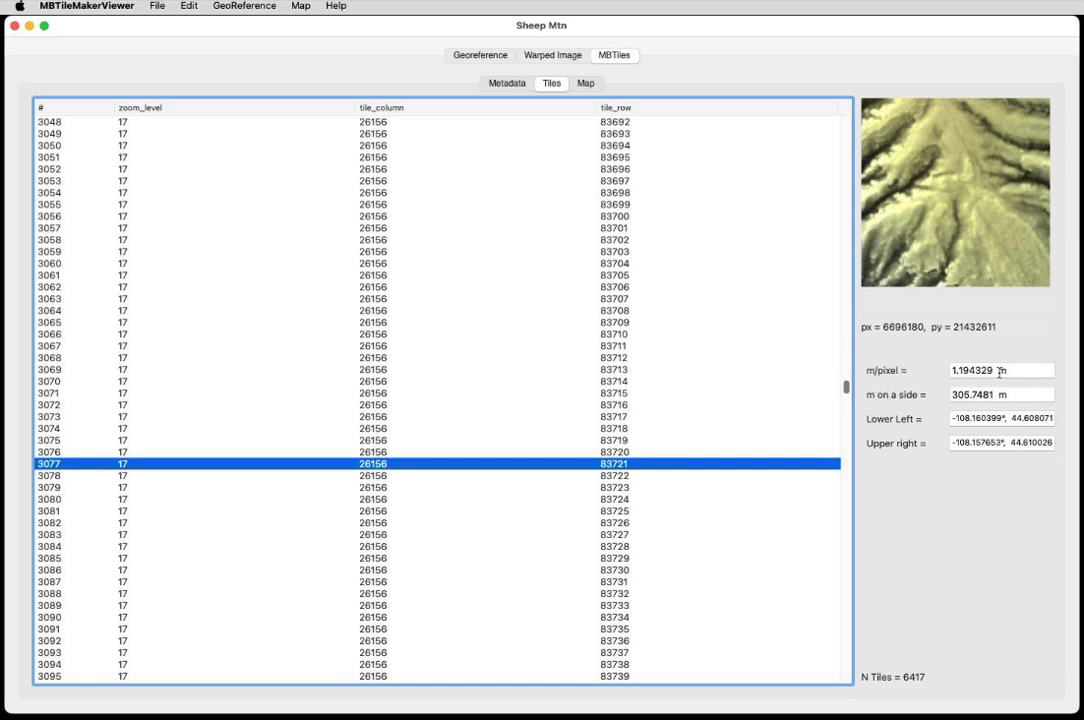
Scroll further through the zoom 17 entries of the tile list.
scroll(331, 420, down, 2)
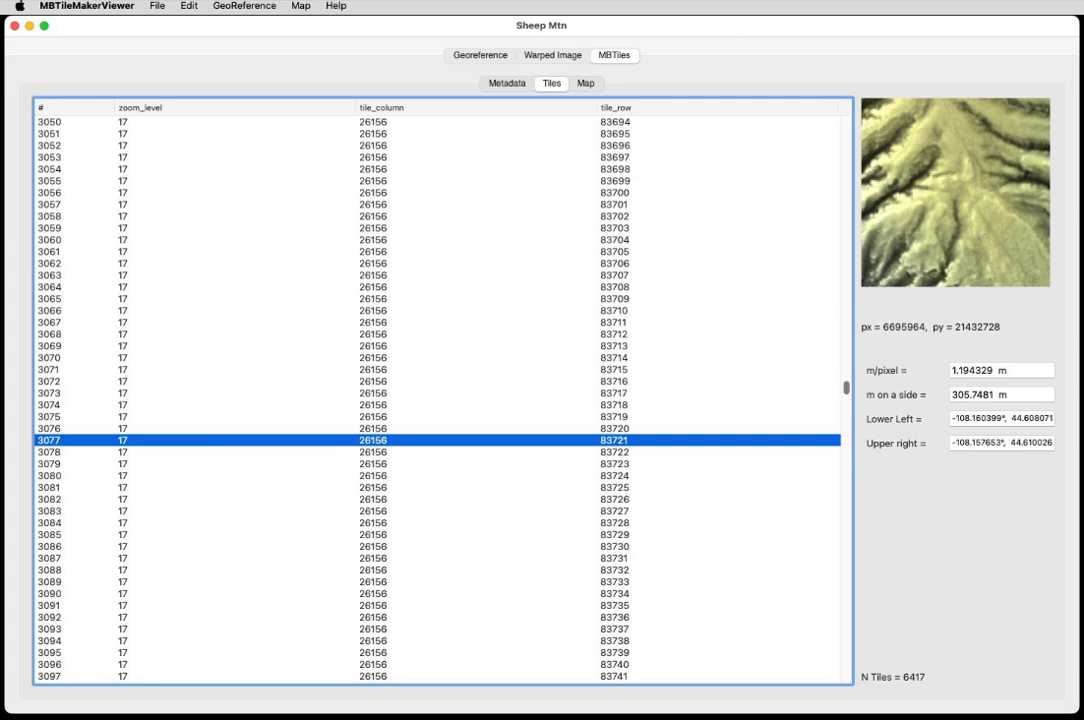
click(655, 29)
scroll(778, 197, up, 10)
scroll(778, 197, down, 20)
scroll(778, 197, down, 12)
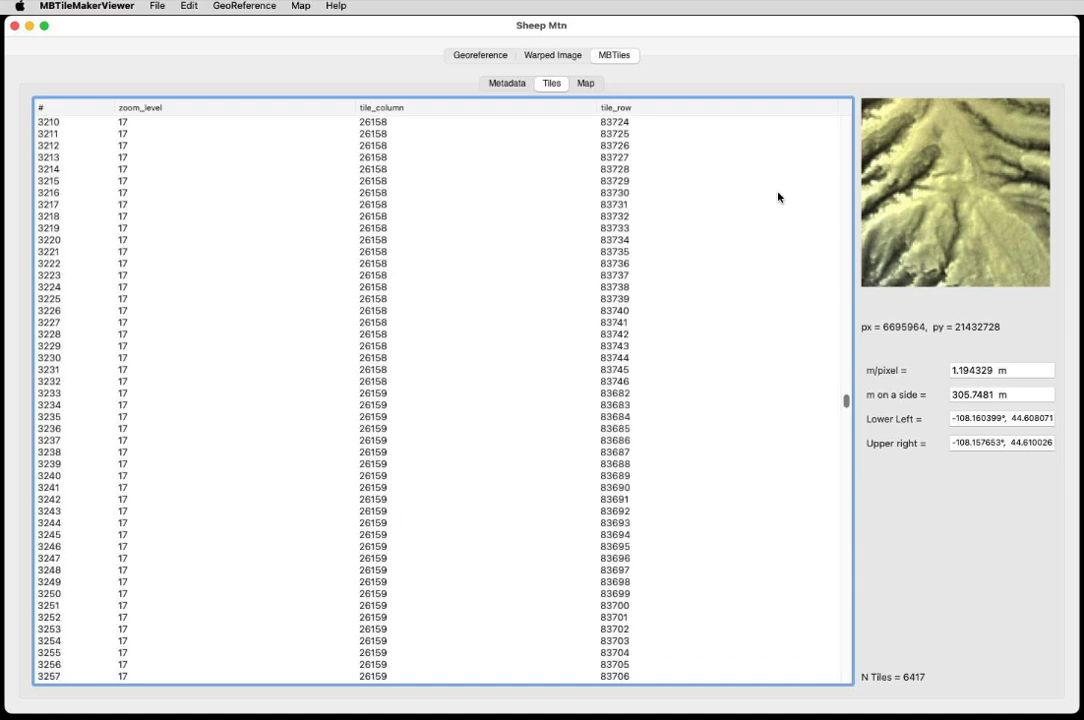
scroll(778, 197, down, 5)
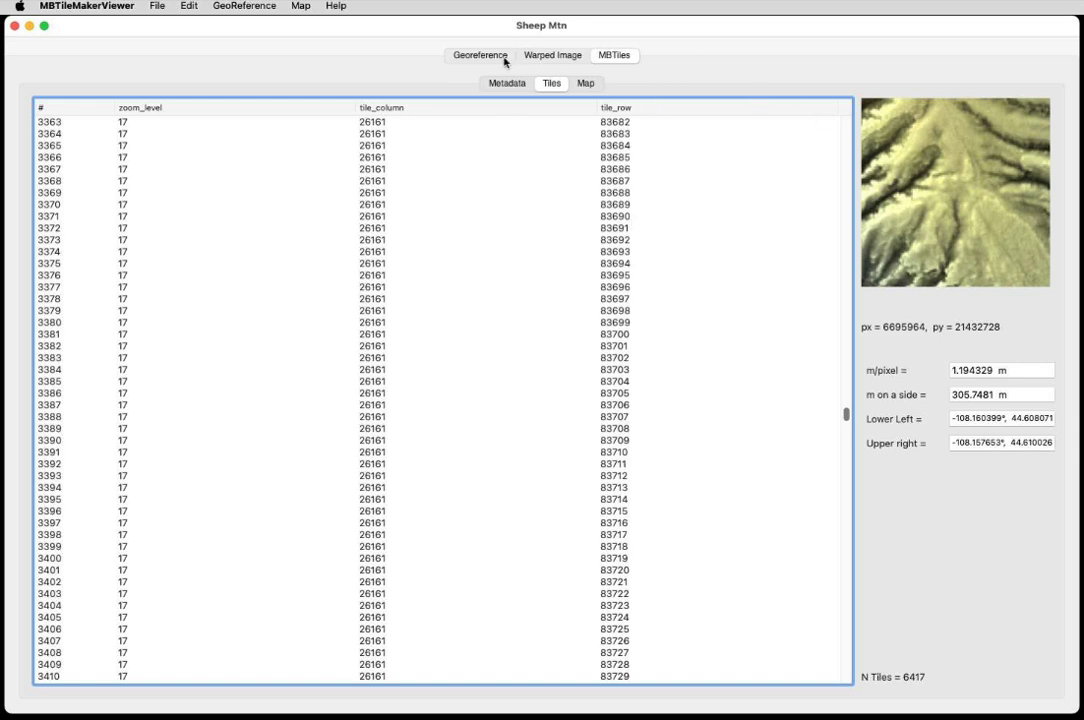
Switch to the warped image and zoom out to view it over the satellite basemap.
click(541, 57)
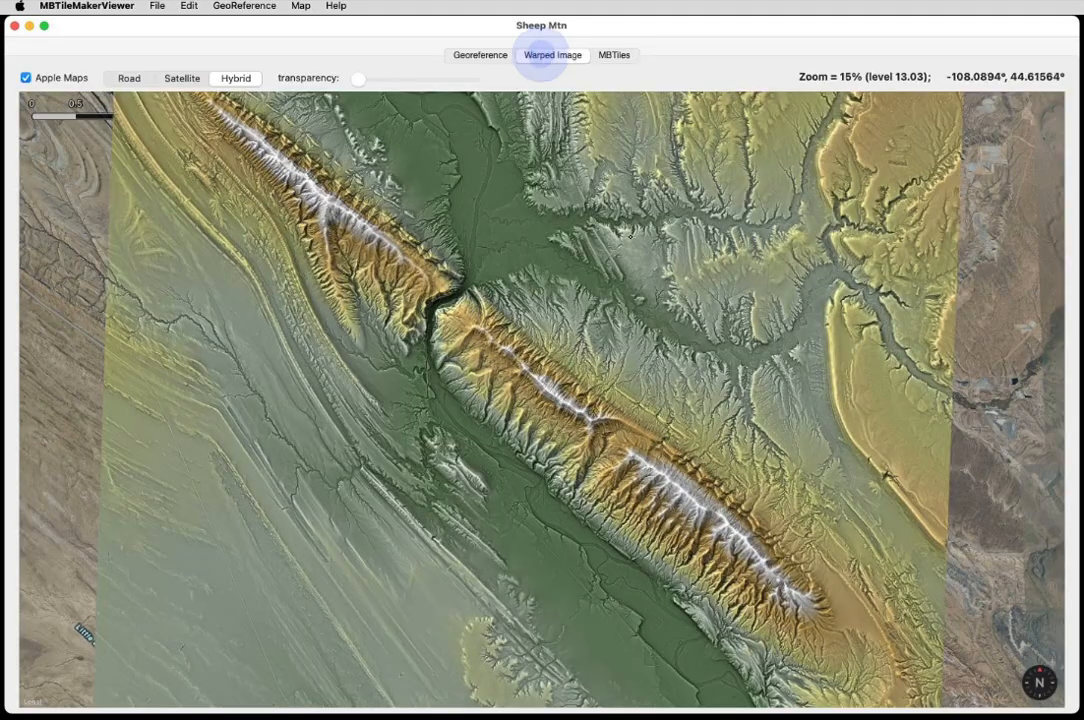
scroll(593, 338, down, 1)
scroll(593, 338, up, 1)
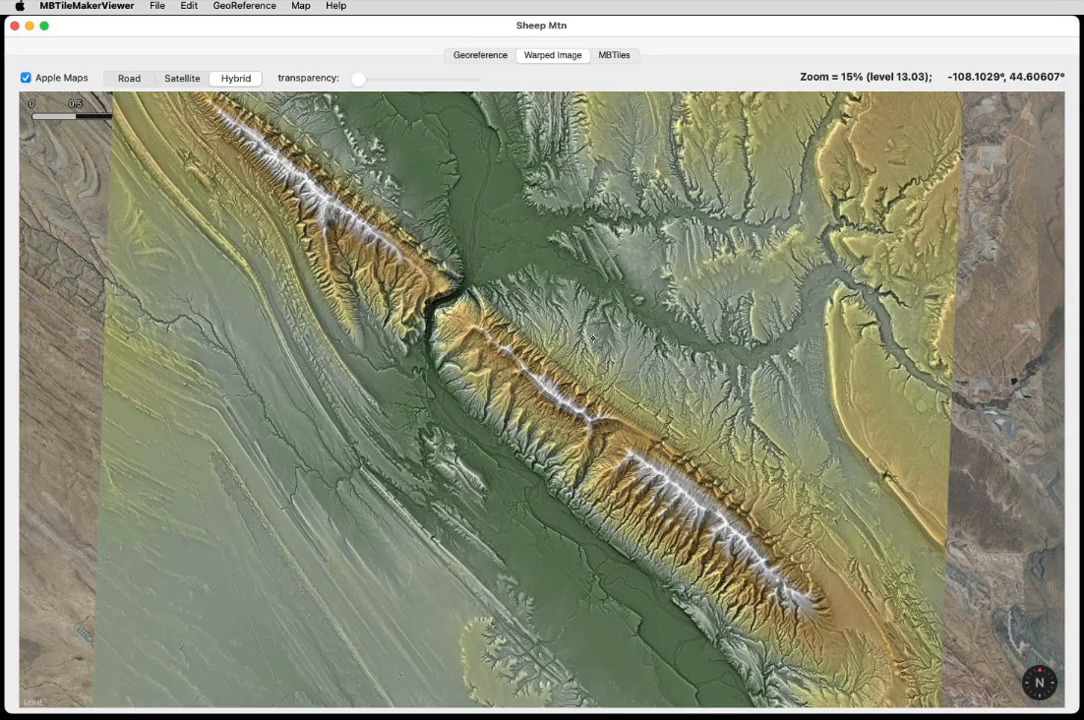
scroll(593, 338, down, 1)
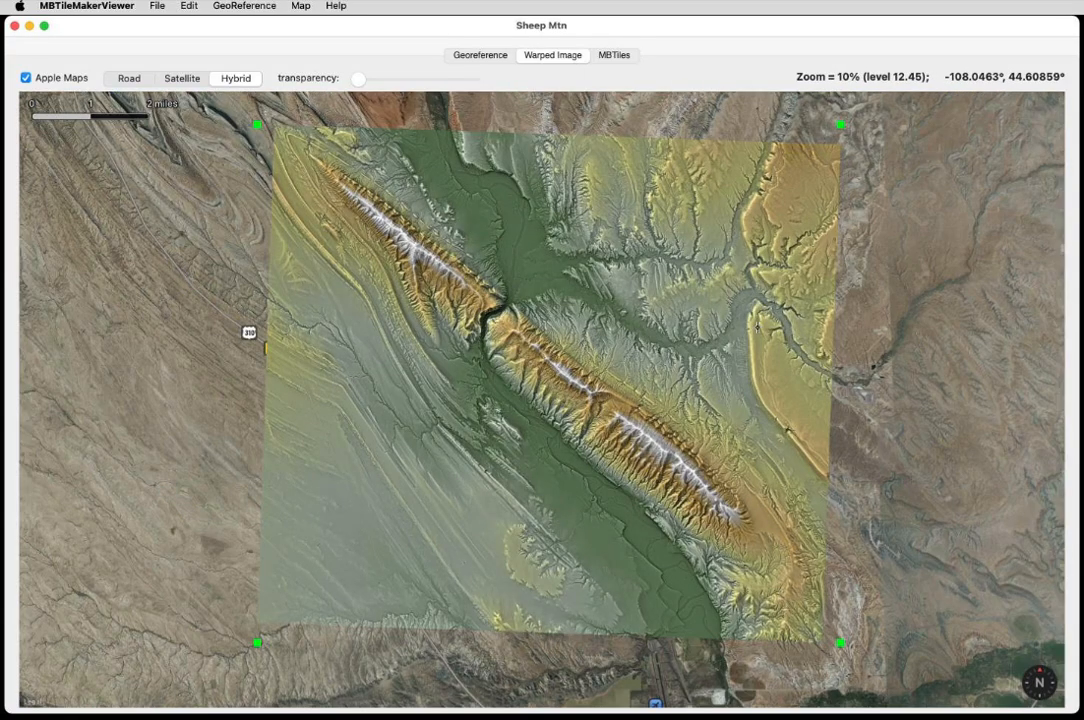